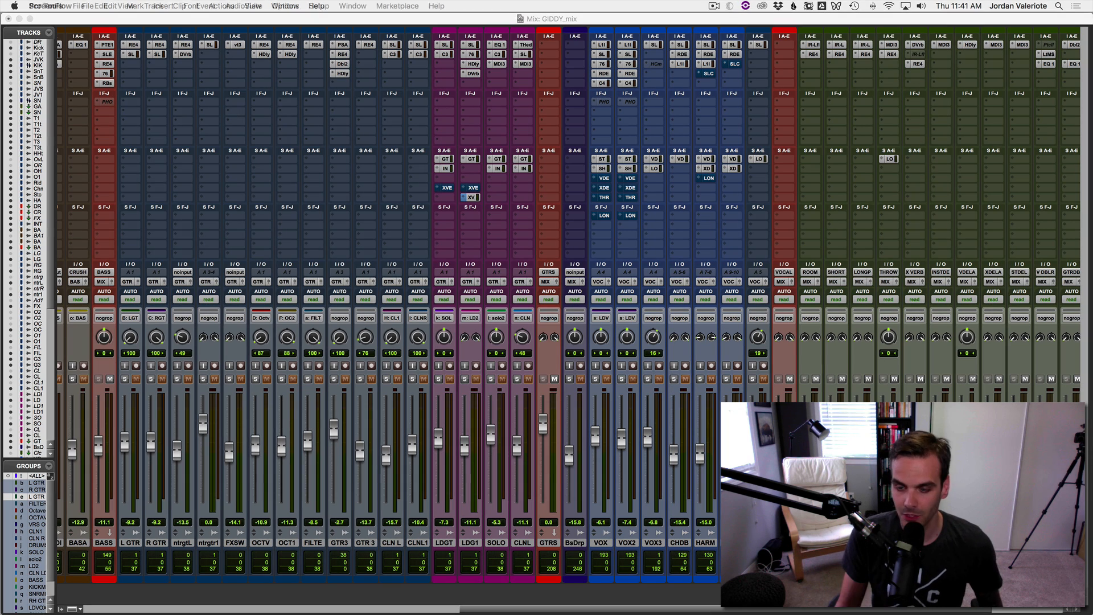
- Switch to the Edit window and solo only the T1 and T1.attack tom tracks
{"action": "left_click", "coordinate": [642, 452]}
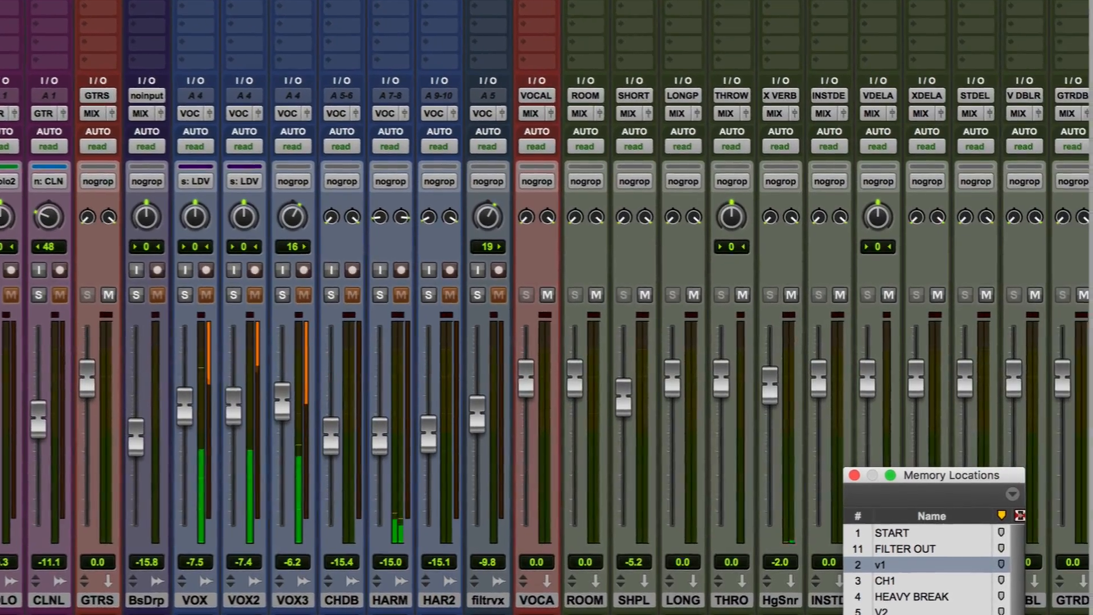
{"action": "scroll", "coordinate": [653, 531], "scroll_direction": "left", "scroll_amount": 8}
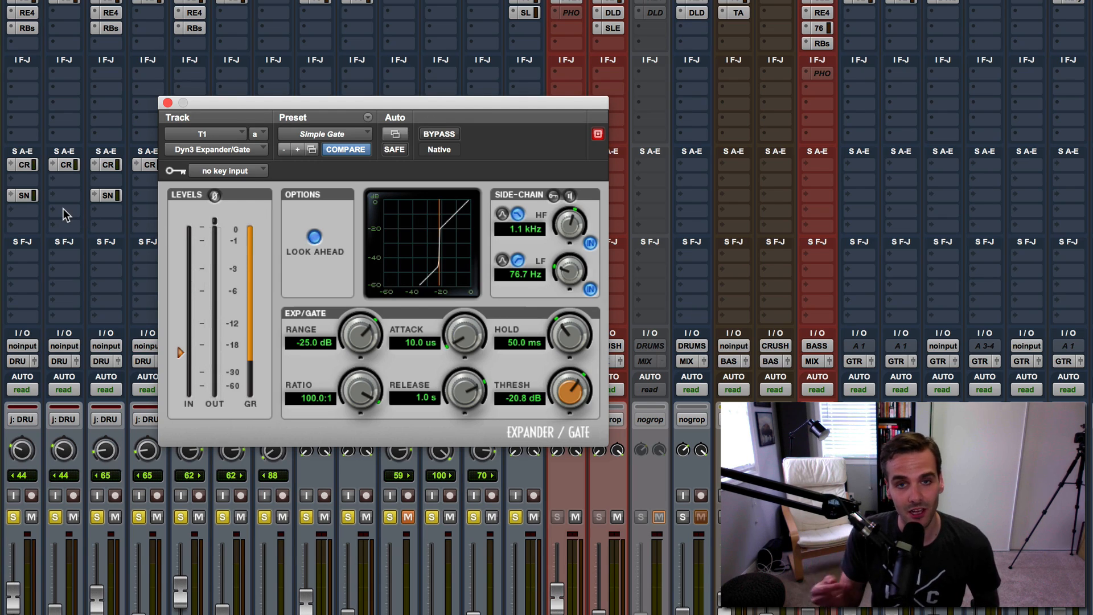
{"action": "key", "text": "super+equal"}
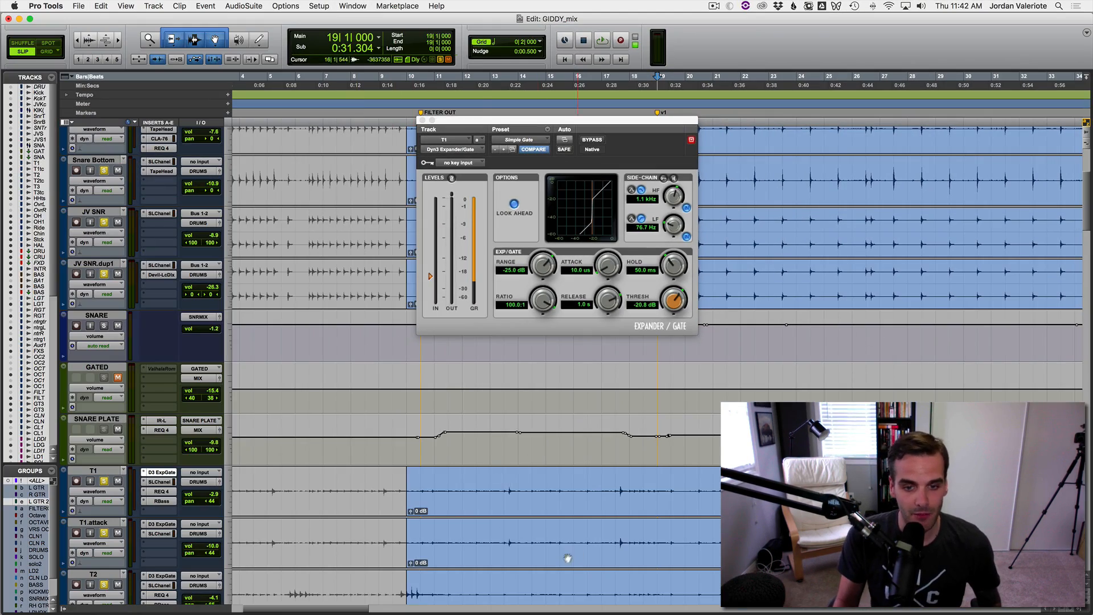
{"action": "left_click", "coordinate": [494, 501]}
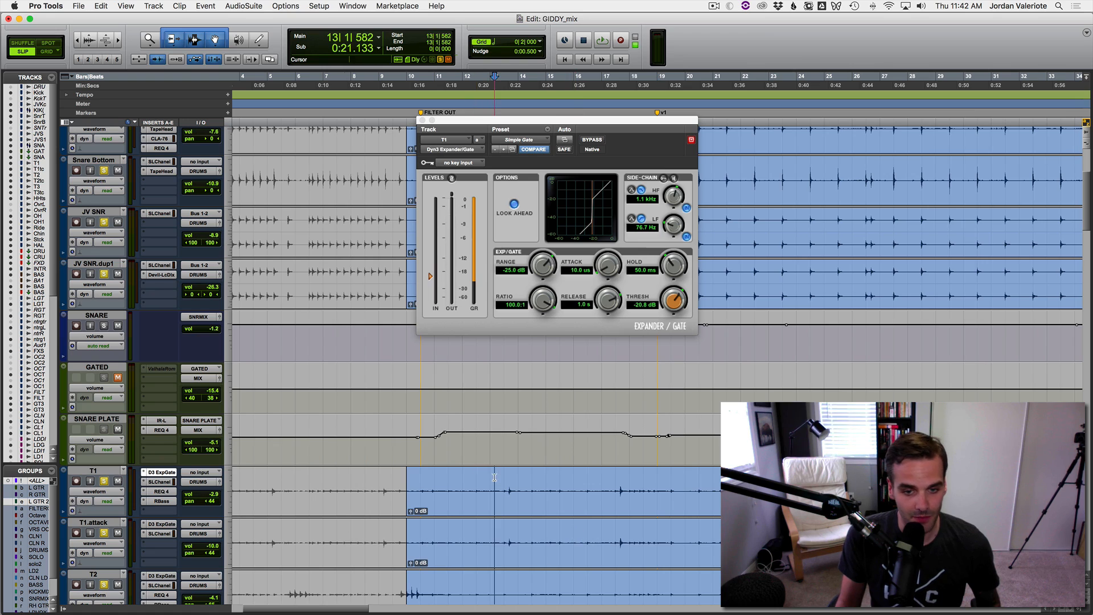
{"action": "left_click", "coordinate": [102, 481], "text": "super"}
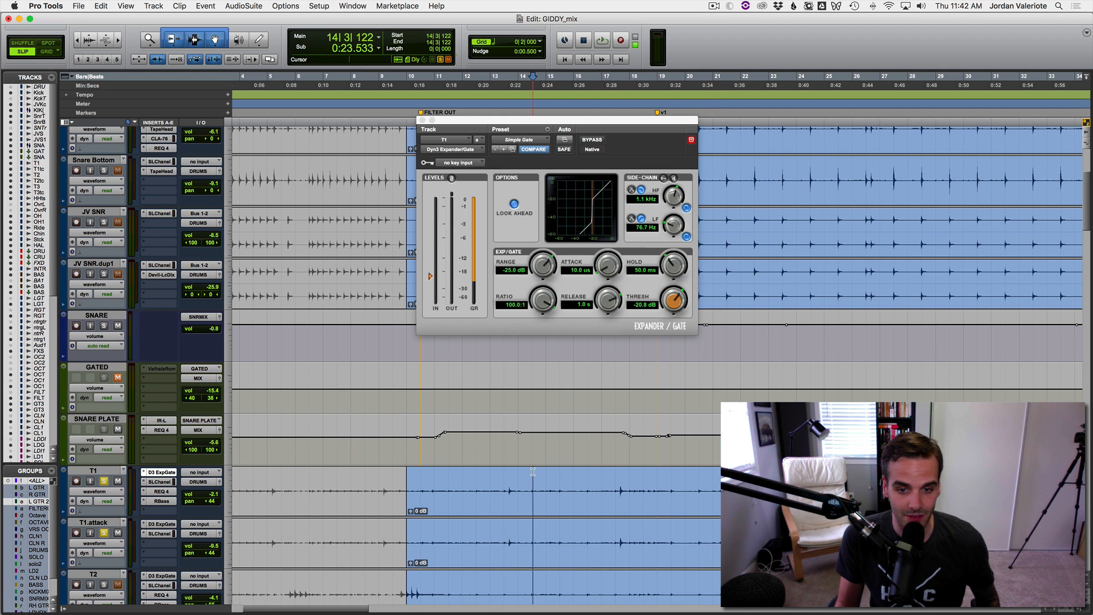
- Separate the section between the loud tom hits on T1 and T1.attack into its own clips and mute them
{"action": "scroll", "coordinate": [626, 444], "scroll_direction": "down", "scroll_amount": 2}
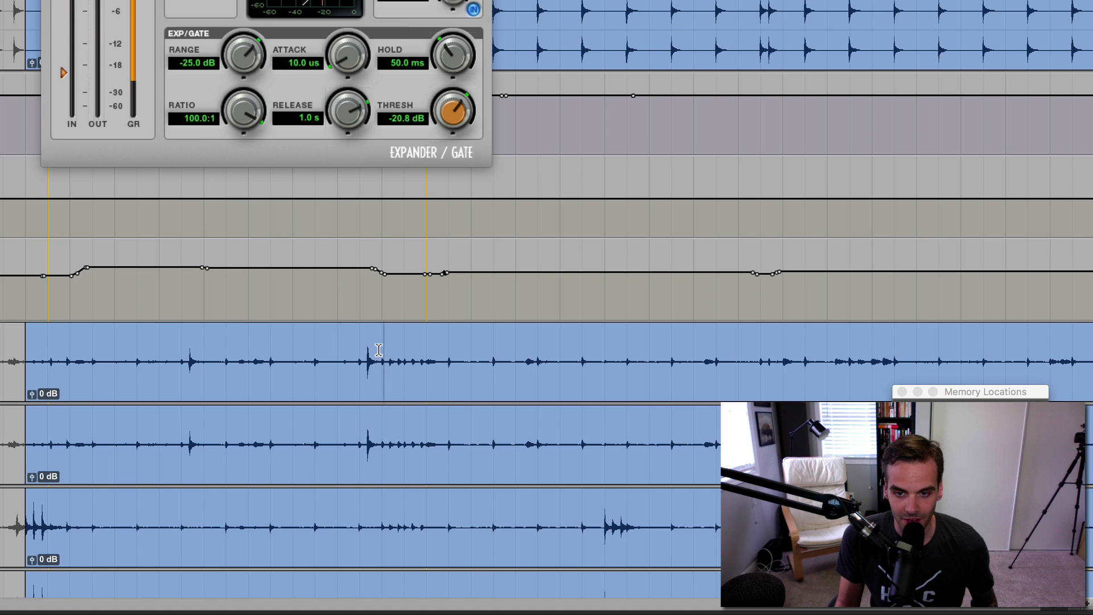
{"action": "left_click_drag", "start_coordinate": [467, 395], "coordinate": [602, 395]}
{"action": "left_click_drag", "start_coordinate": [657, 439], "coordinate": [768, 448]}
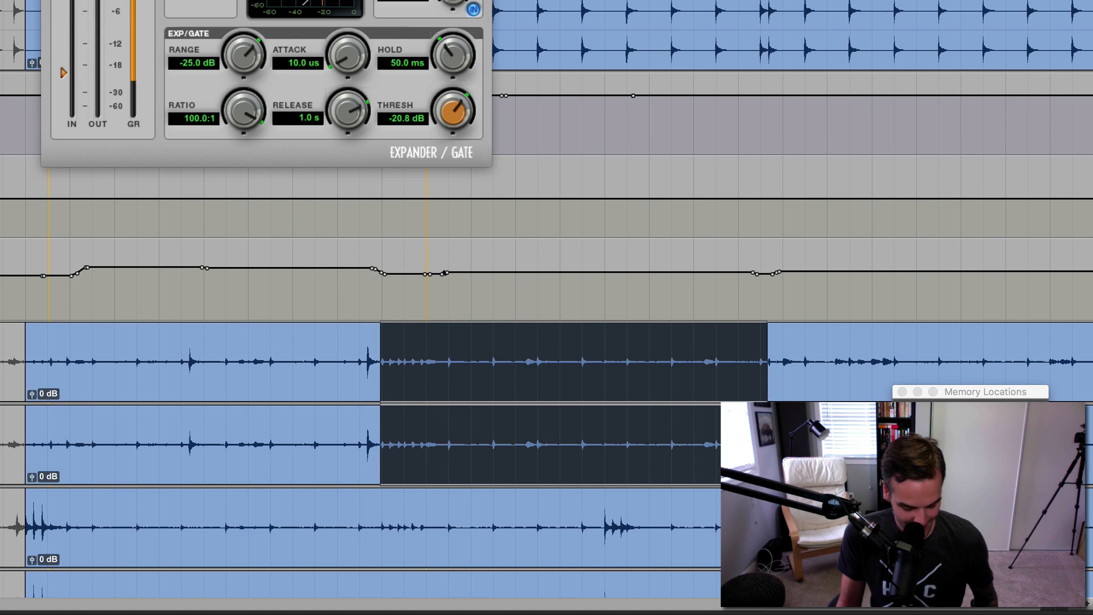
{"action": "key", "text": "super+e"}
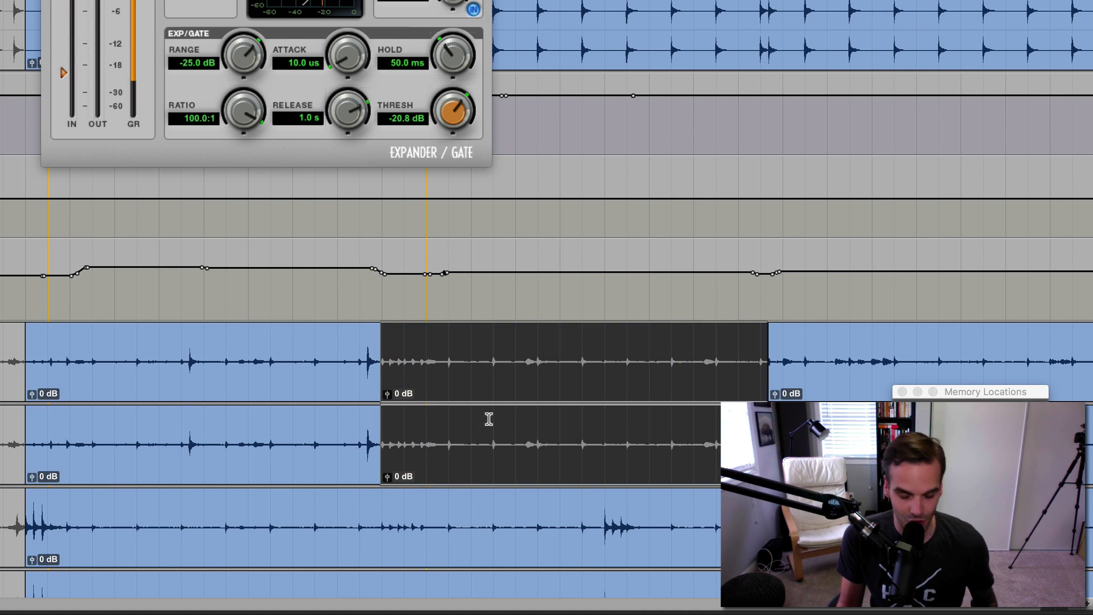
{"action": "key", "text": "super+m"}
- Add a short fade-out at the end of the T1 clip, right before the muted section
{"action": "left_click", "coordinate": [453, 374]}
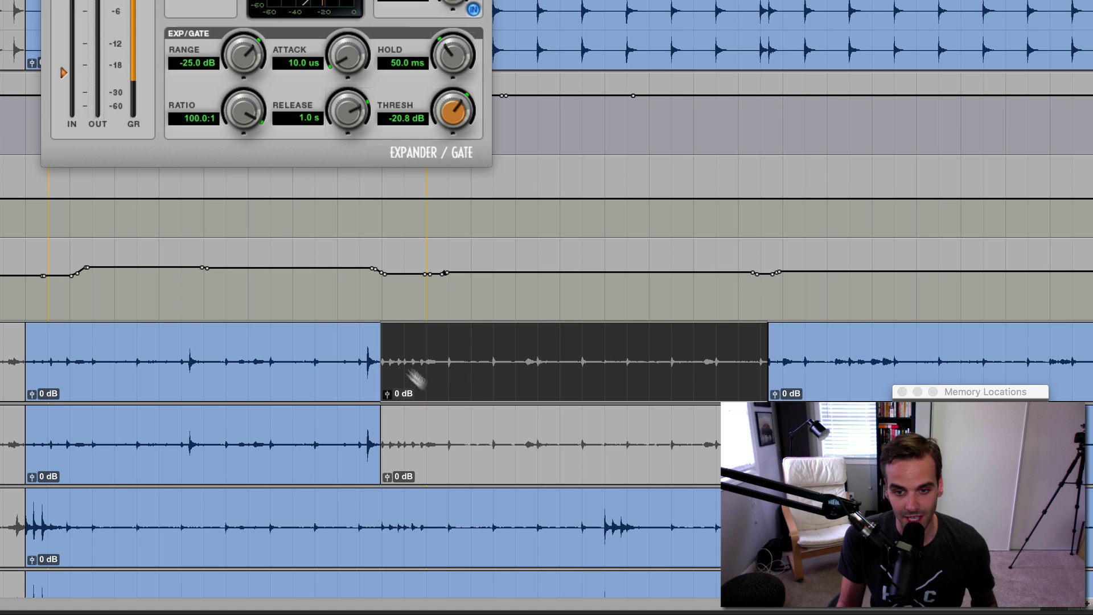
{"action": "key", "text": "t"}
{"action": "key", "text": "t"}
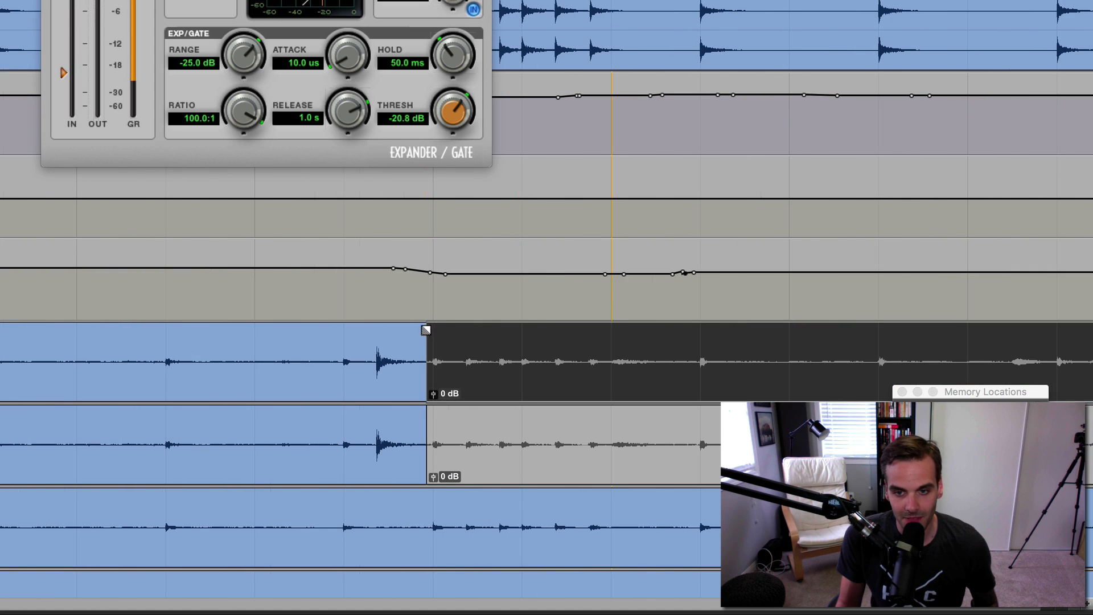
{"action": "left_click_drag", "start_coordinate": [425, 331], "coordinate": [402, 332]}
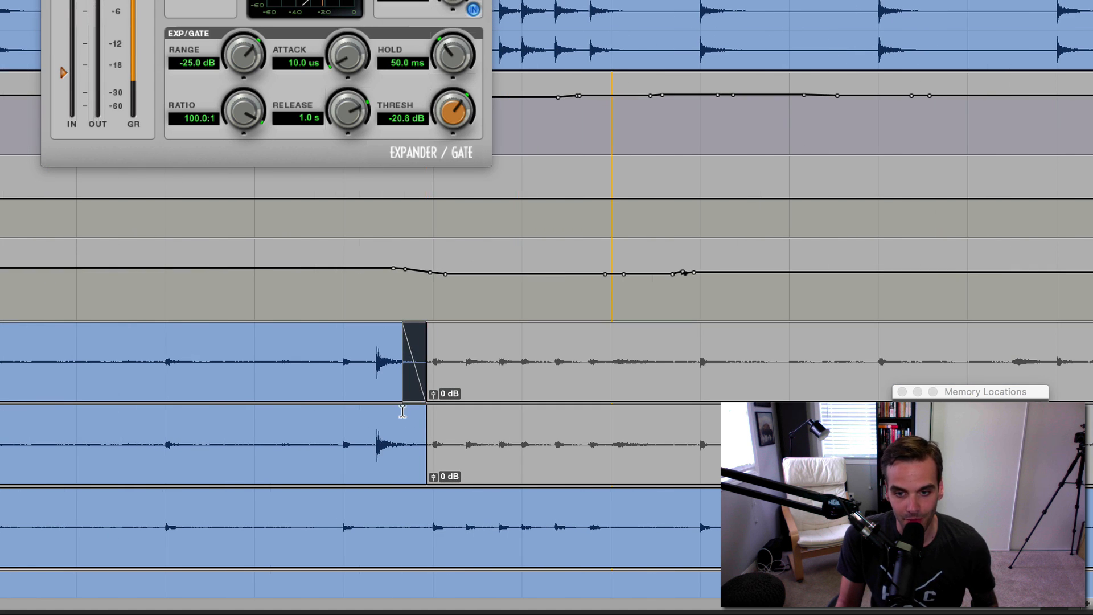
- Play the soloed tom tracks from about bar 13 to hear the Expander/Gate working on T1
{"action": "left_click", "coordinate": [468, 431]}
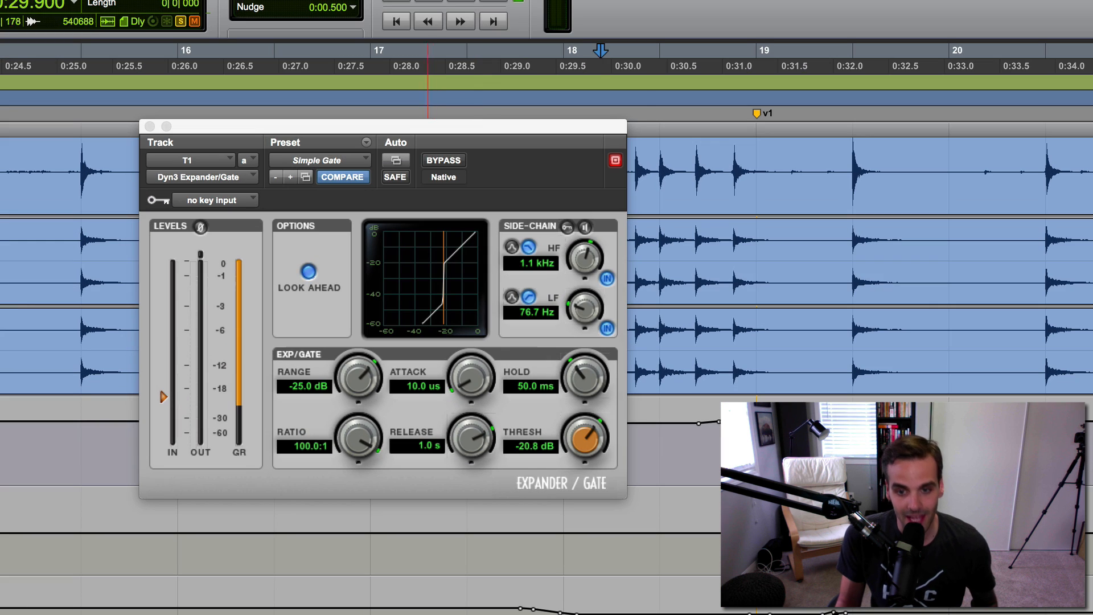
{"action": "left_click", "coordinate": [438, 547]}
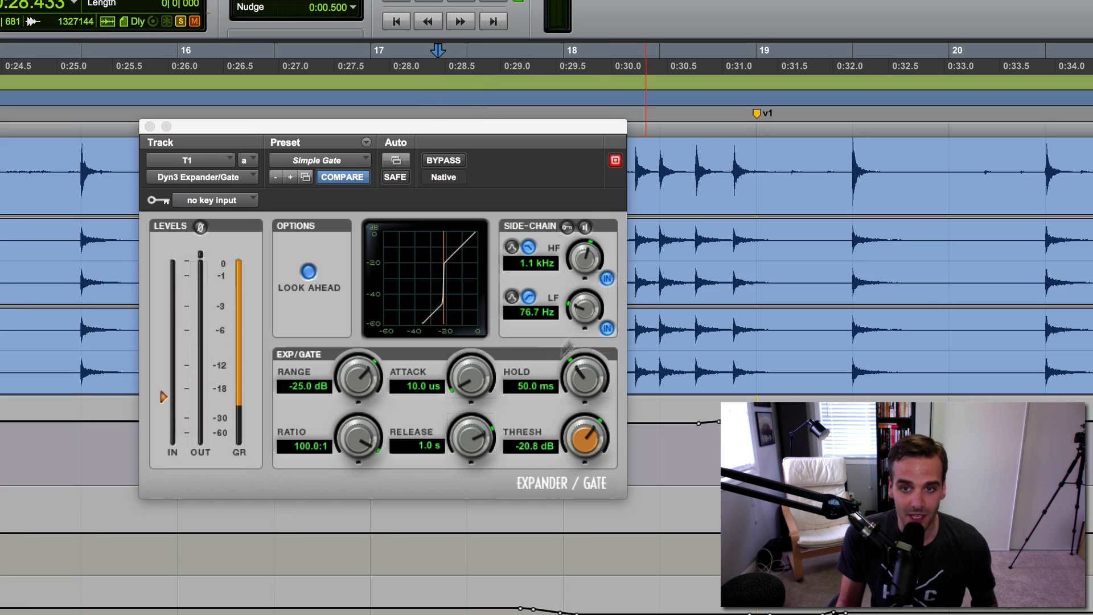
{"action": "key", "text": "r"}
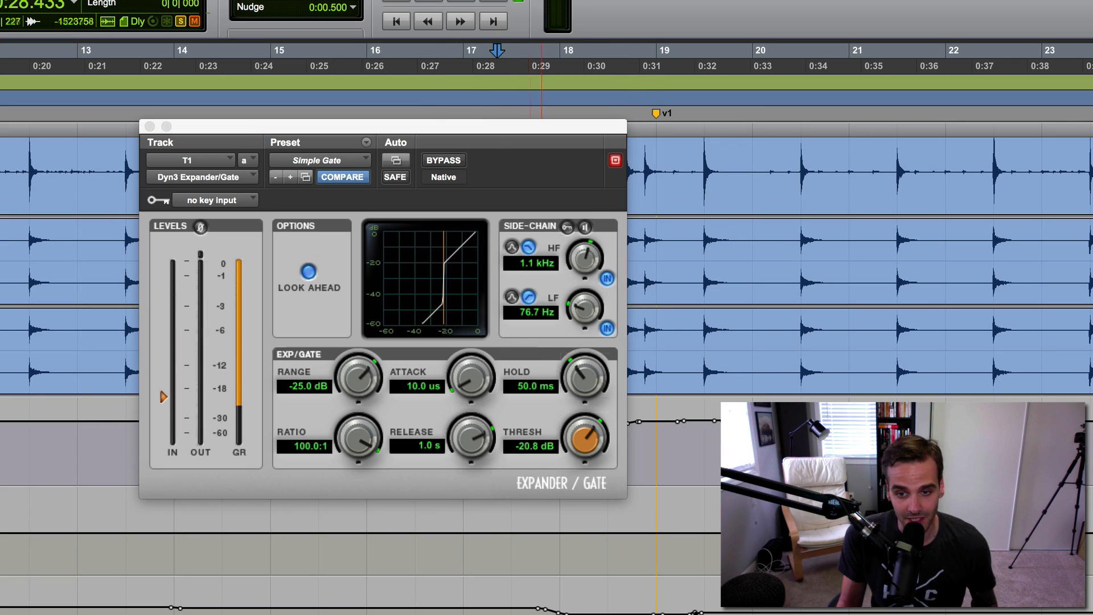
{"action": "left_click", "coordinate": [500, 547]}
{"action": "key", "text": "space"}
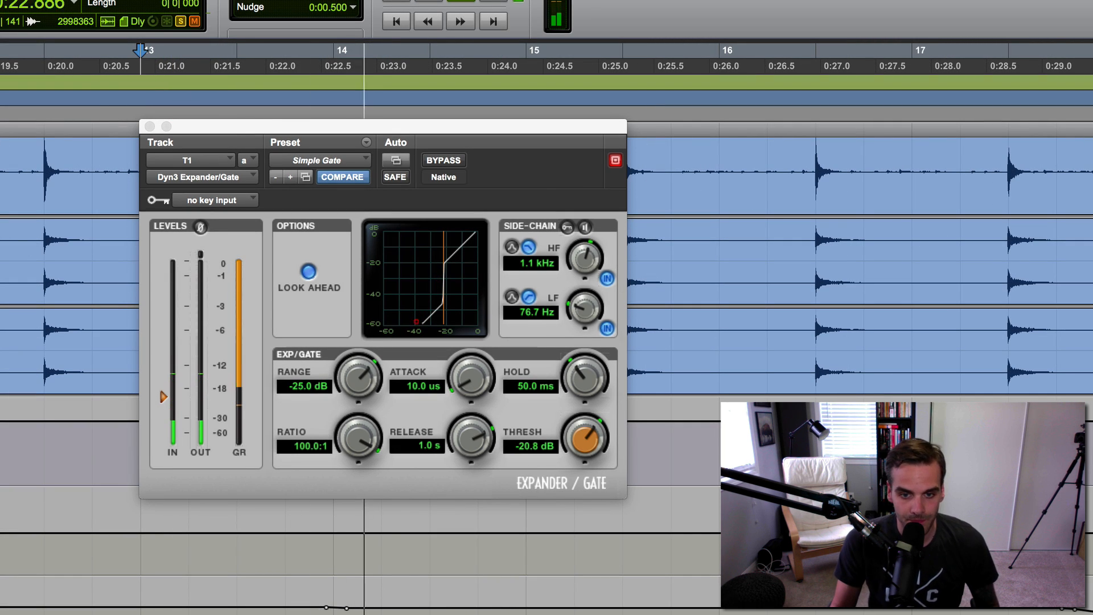
{"action": "key", "text": "space"}
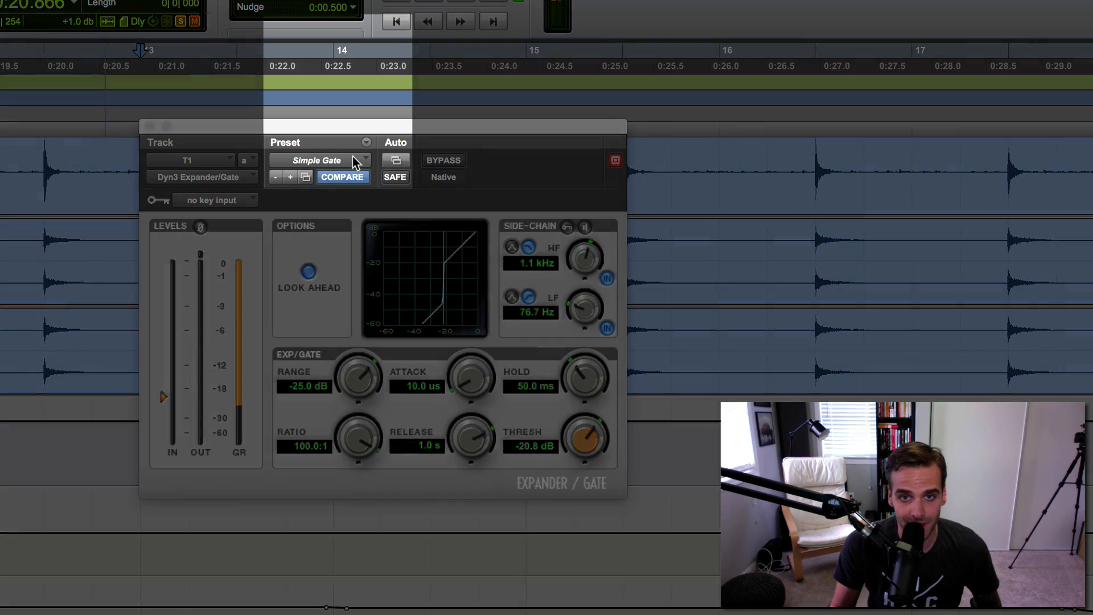
- Select the tom passage from about bar 13 to just past bar 15 and audition it through the gate
{"action": "left_click", "coordinate": [355, 160]}
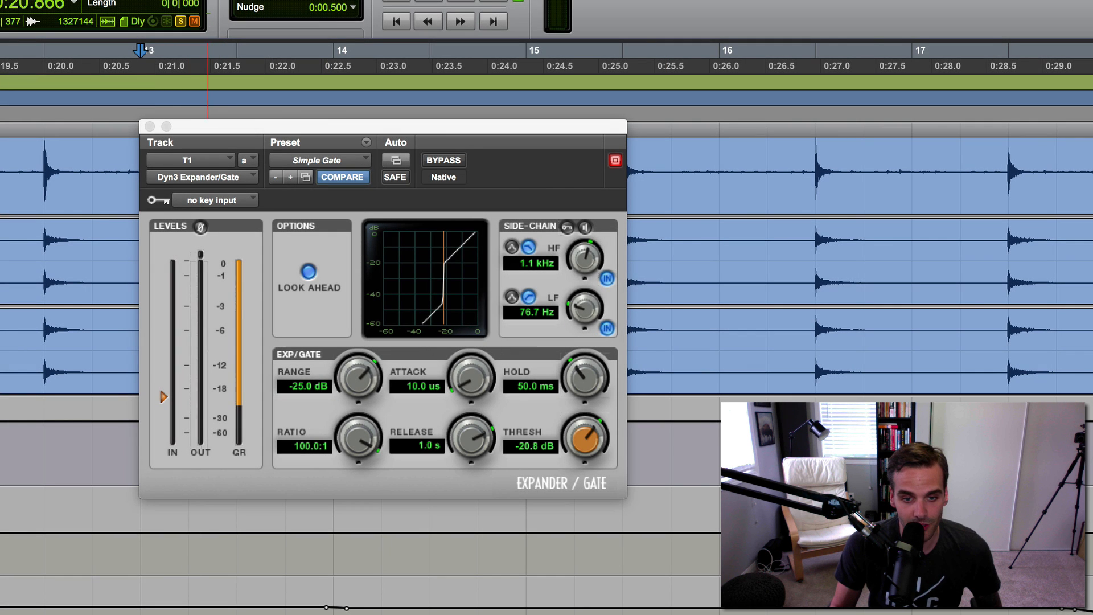
{"action": "left_click_drag", "start_coordinate": [218, 613], "coordinate": [341, 613]}
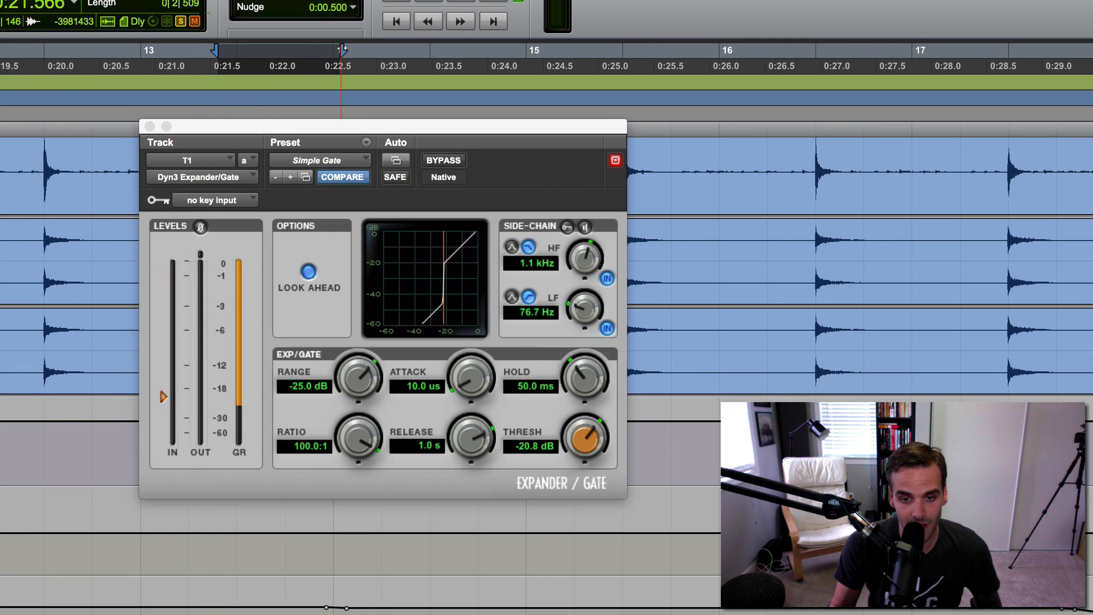
{"action": "key", "text": "space"}
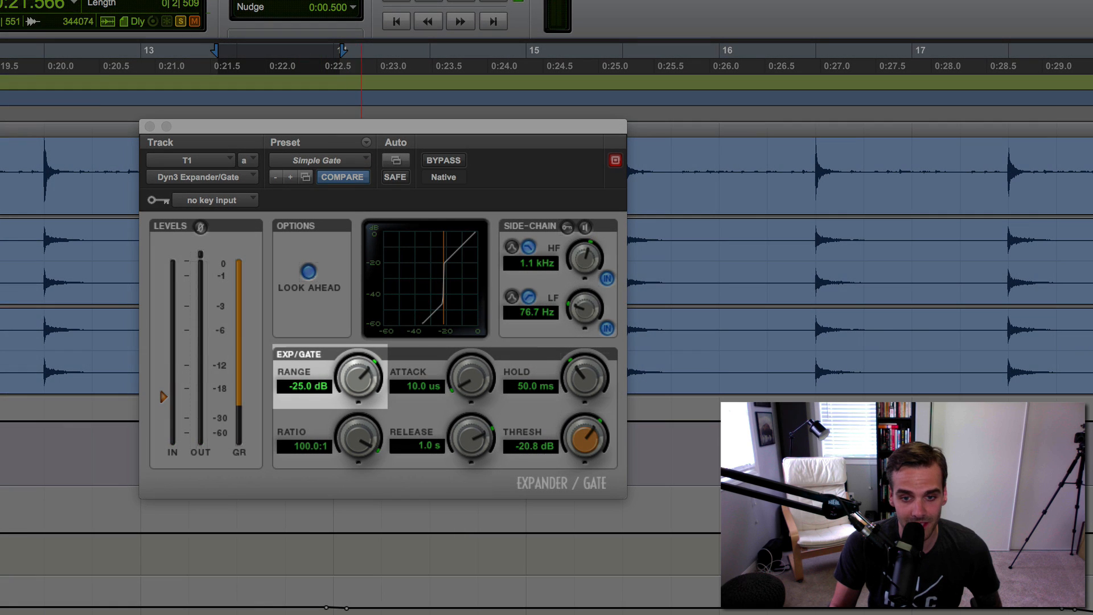
{"action": "left_click_drag", "start_coordinate": [362, 612], "coordinate": [577, 612]}
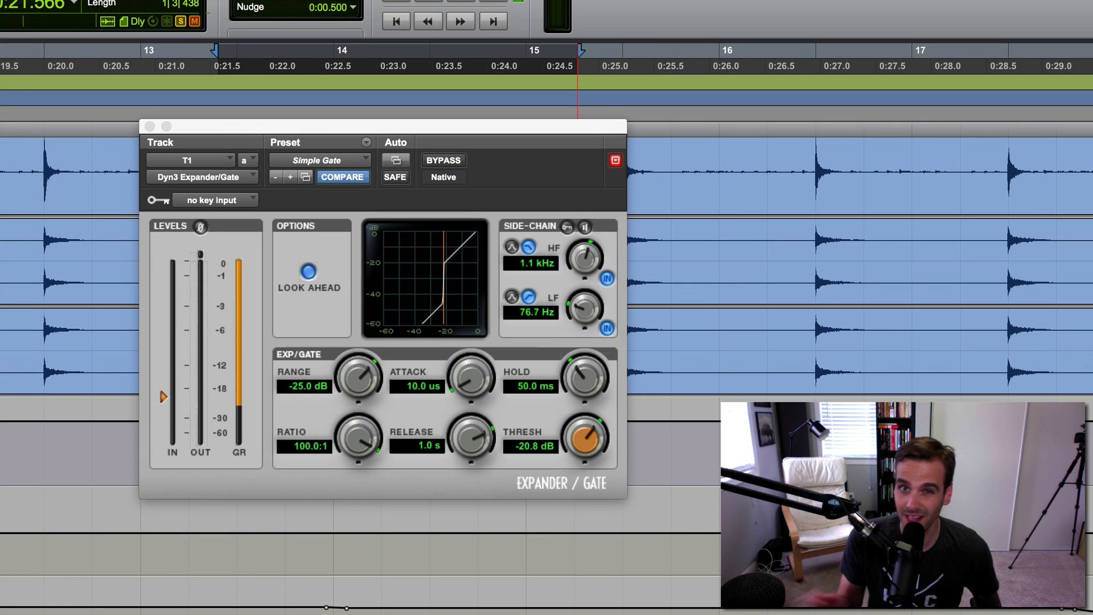
{"action": "key", "text": "space"}
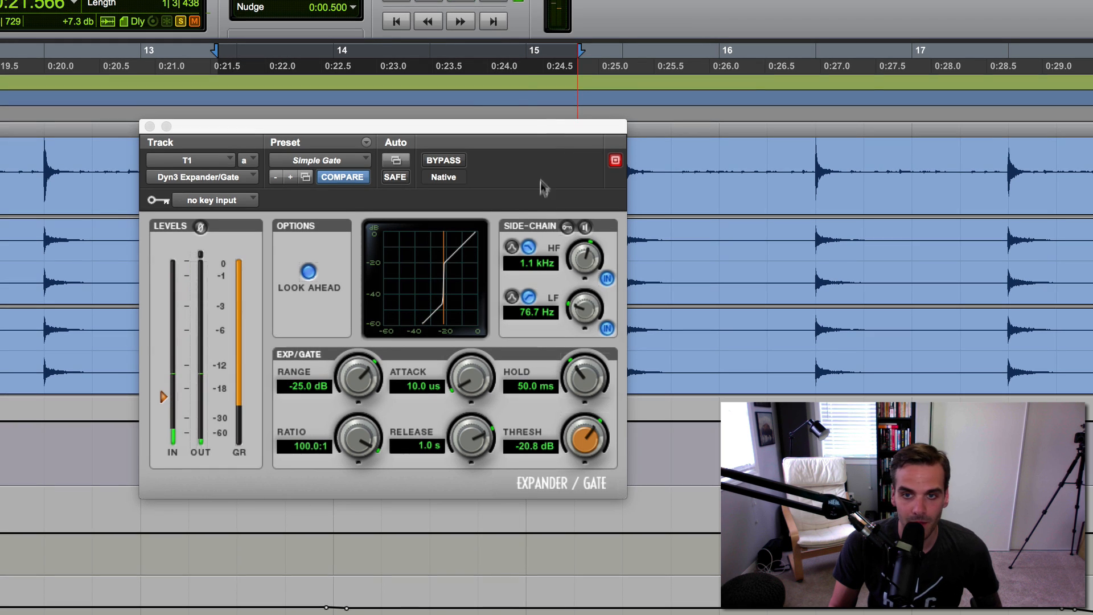
- Turn on side-chain listen in the T1 Expander/Gate and play the filtered key signal
{"action": "left_click_drag", "start_coordinate": [524, 126], "coordinate": [527, 178]}
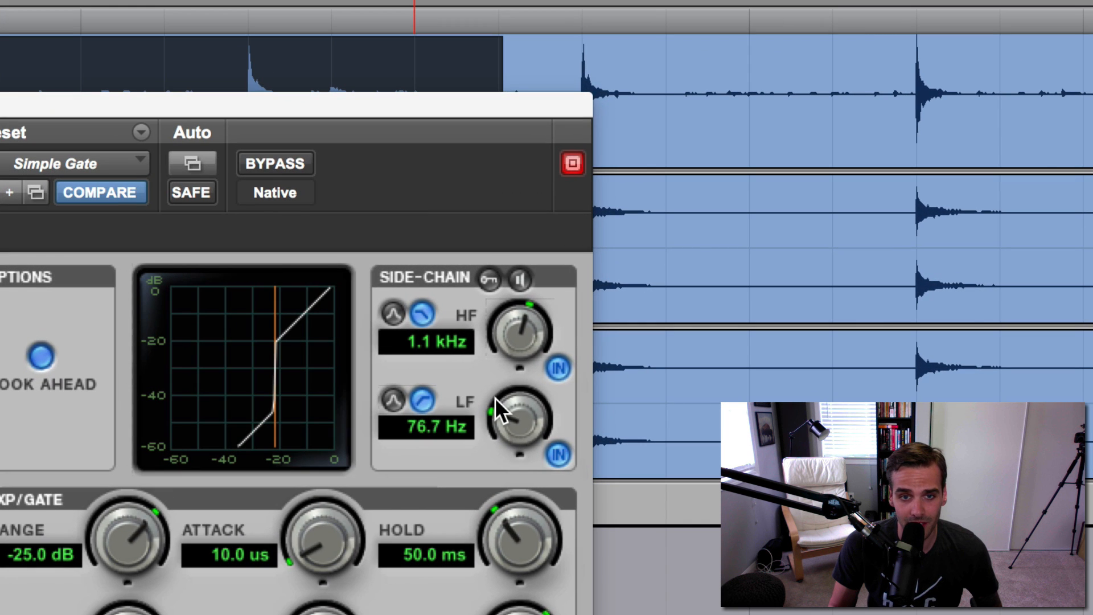
{"action": "left_click", "coordinate": [558, 369]}
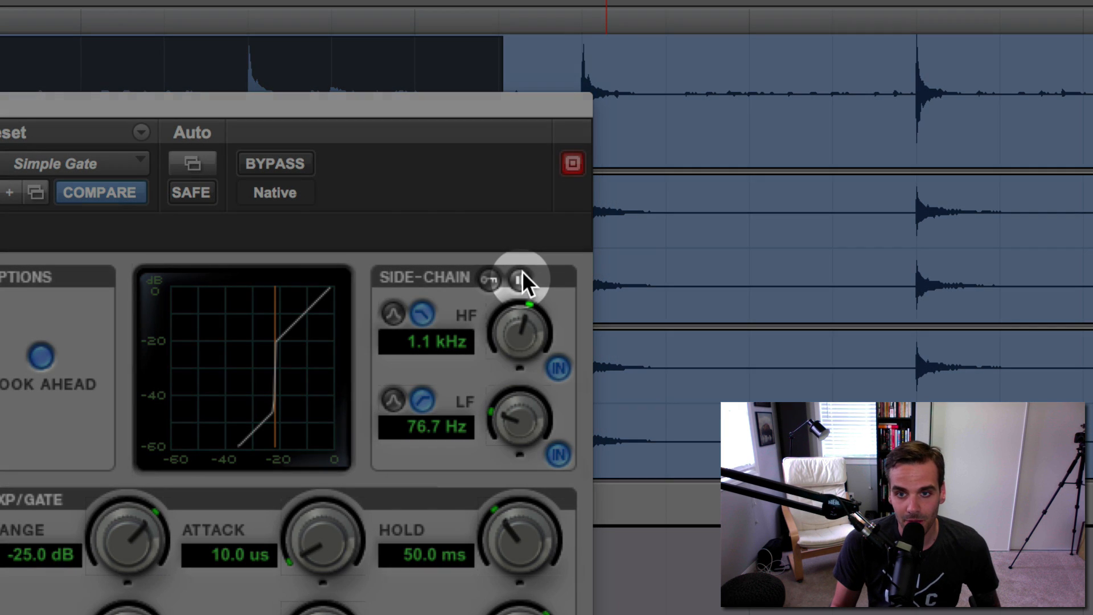
{"action": "left_click", "coordinate": [520, 279]}
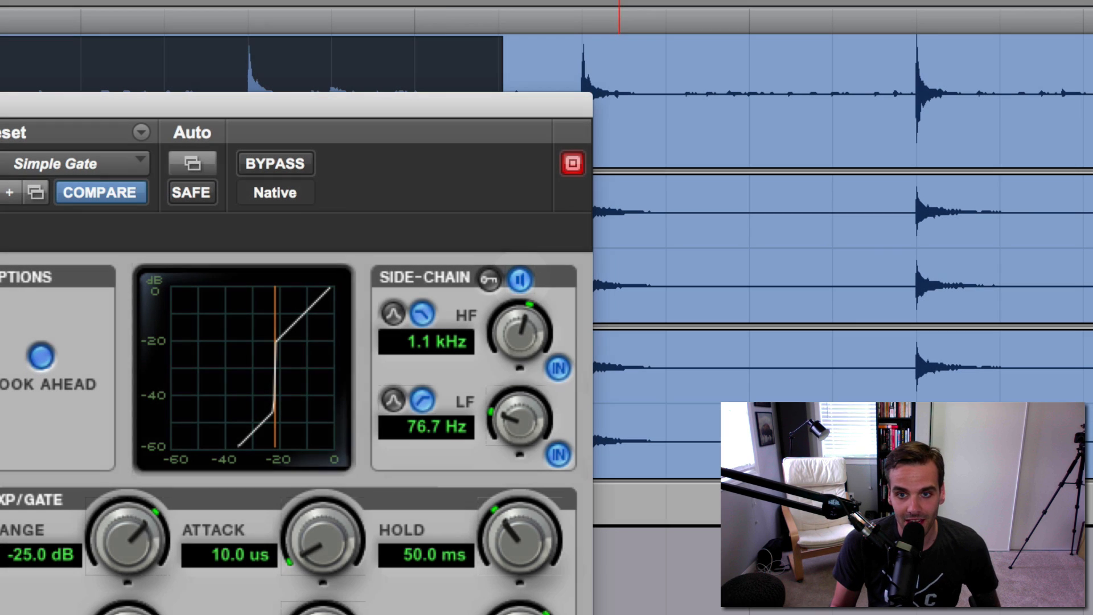
{"action": "key", "text": "space"}
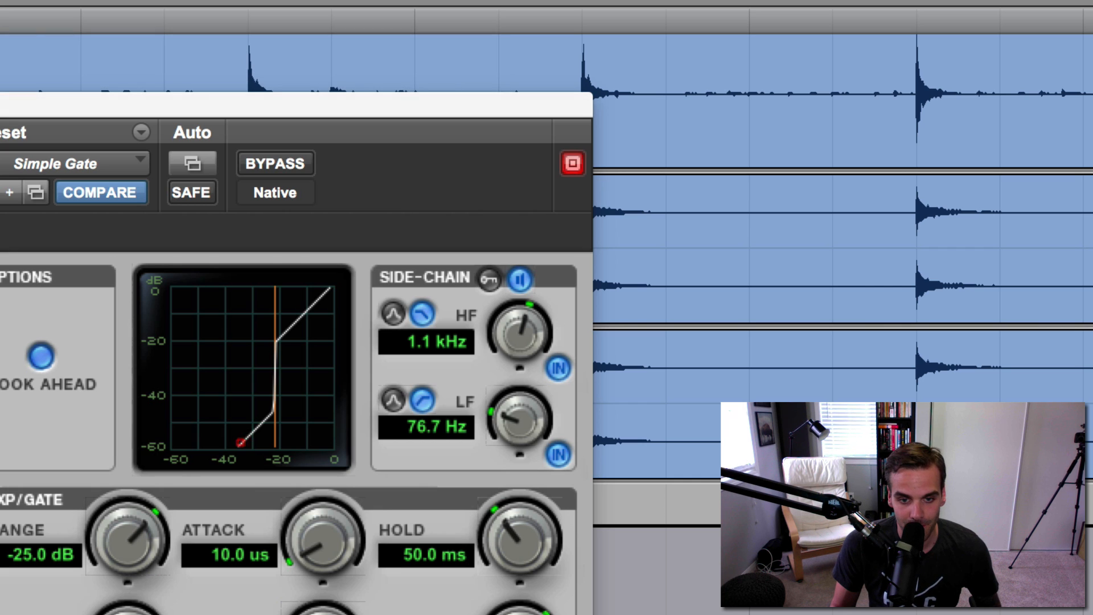
- Compare the side-chain signal with the HF filter off and on, and stop playback
{"action": "left_click", "coordinate": [560, 367]}
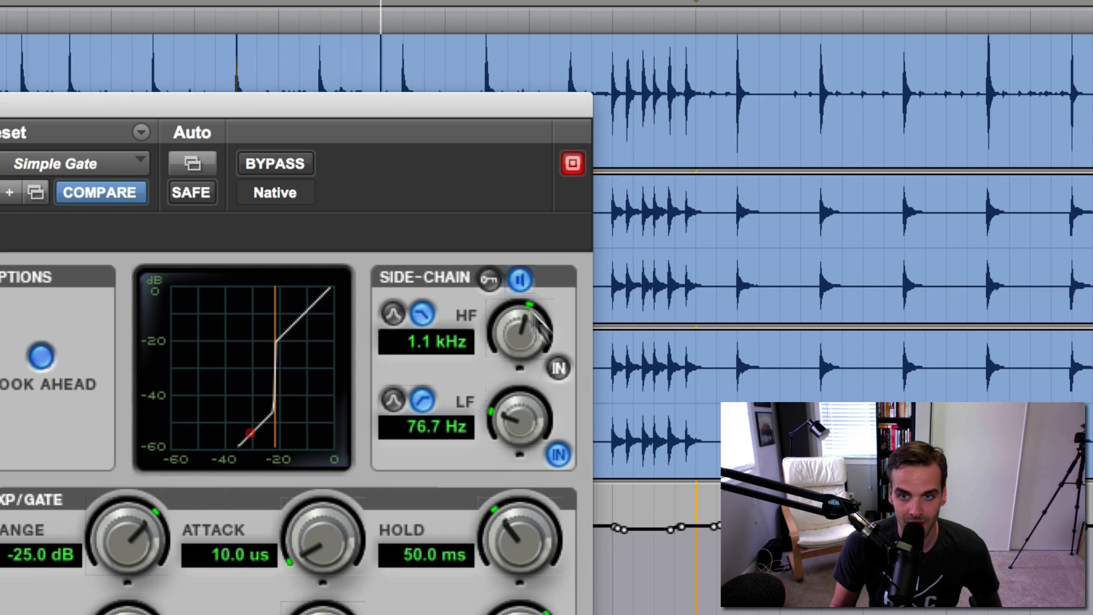
{"action": "left_click", "coordinate": [559, 365]}
{"action": "key", "text": "space"}
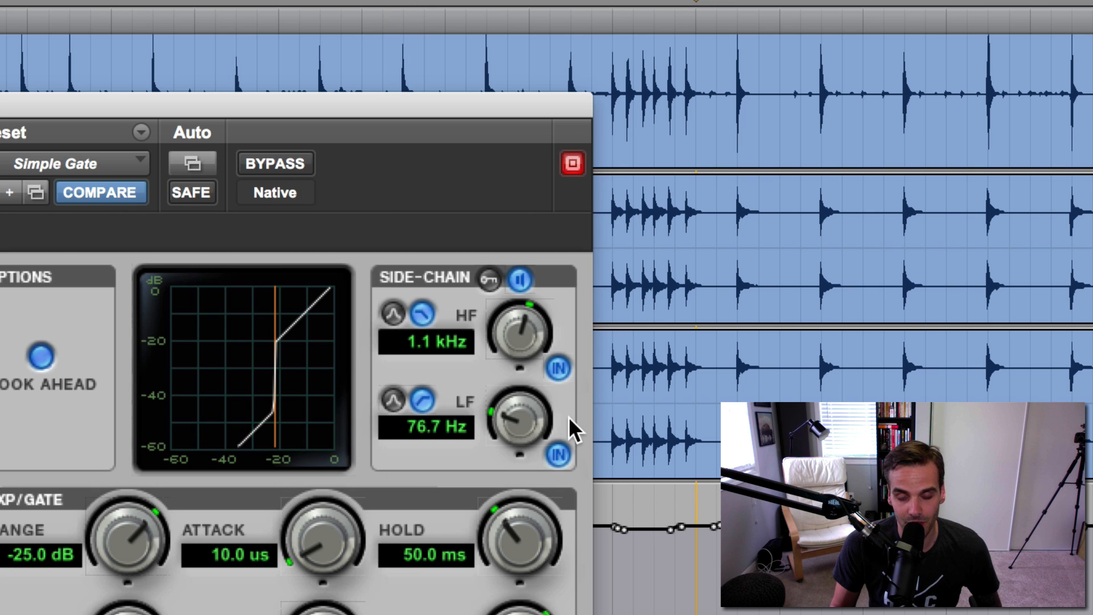
- Audition the side-chain signal with both filters engaged, and turn side-chain listen off
{"action": "key", "text": "space"}
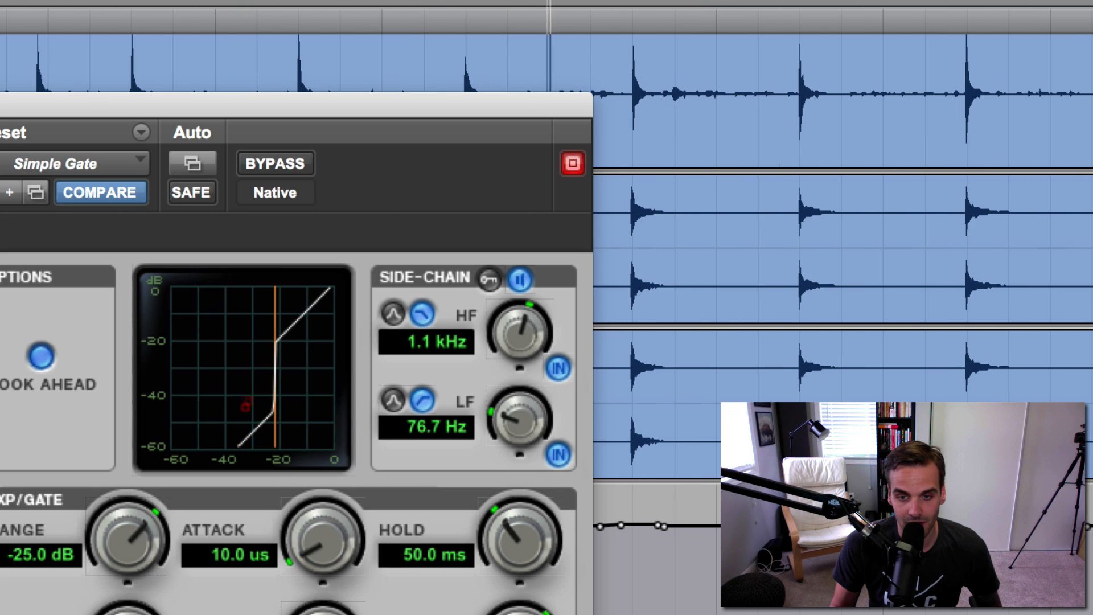
{"action": "key", "text": "space"}
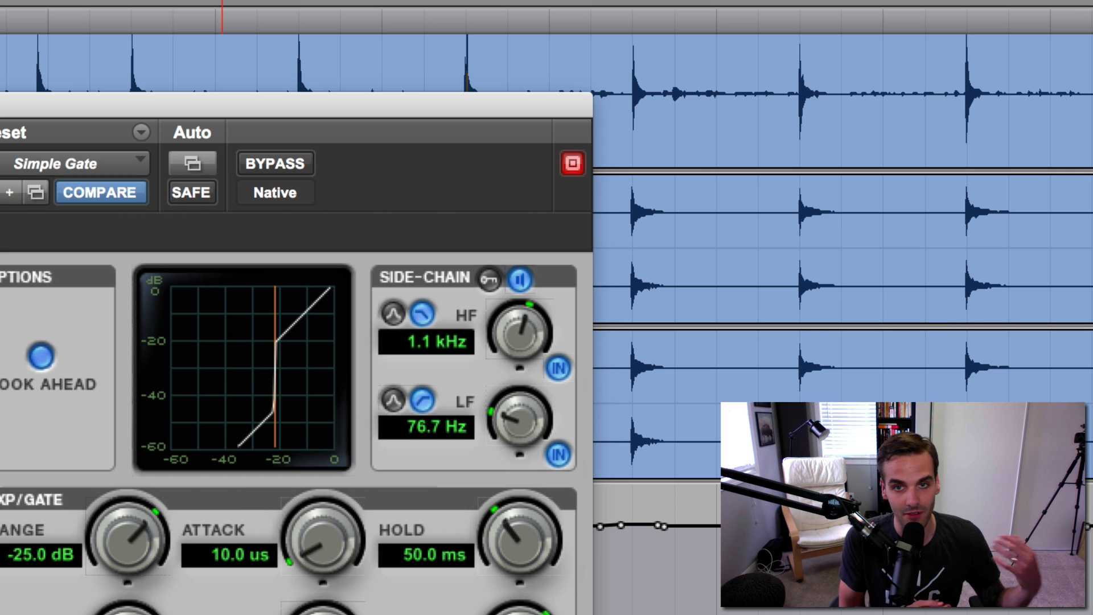
{"action": "key", "text": "space"}
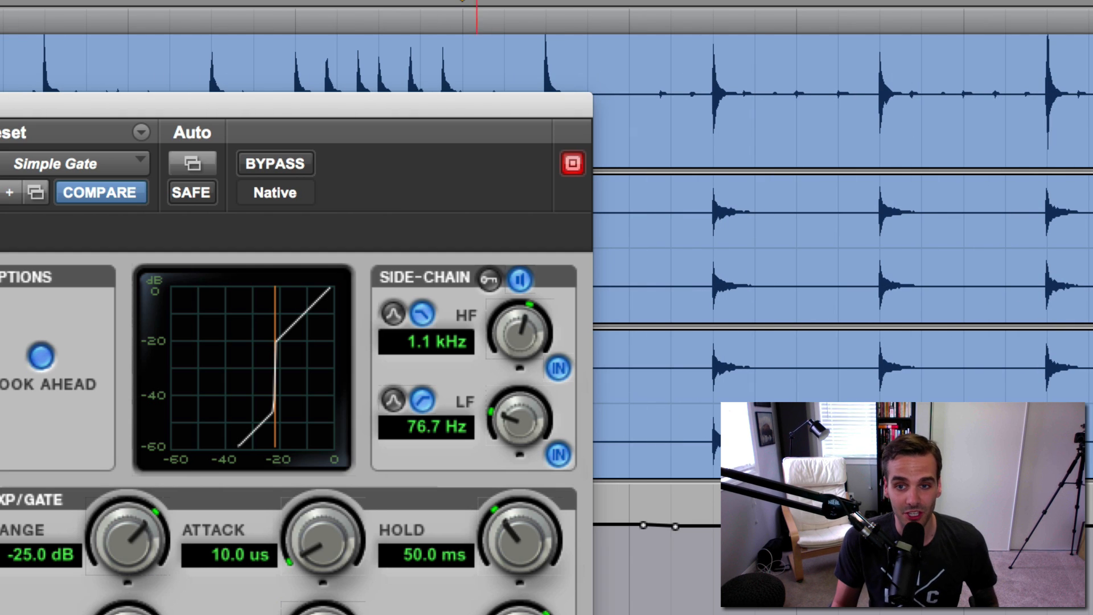
{"action": "left_click", "coordinate": [513, 278]}
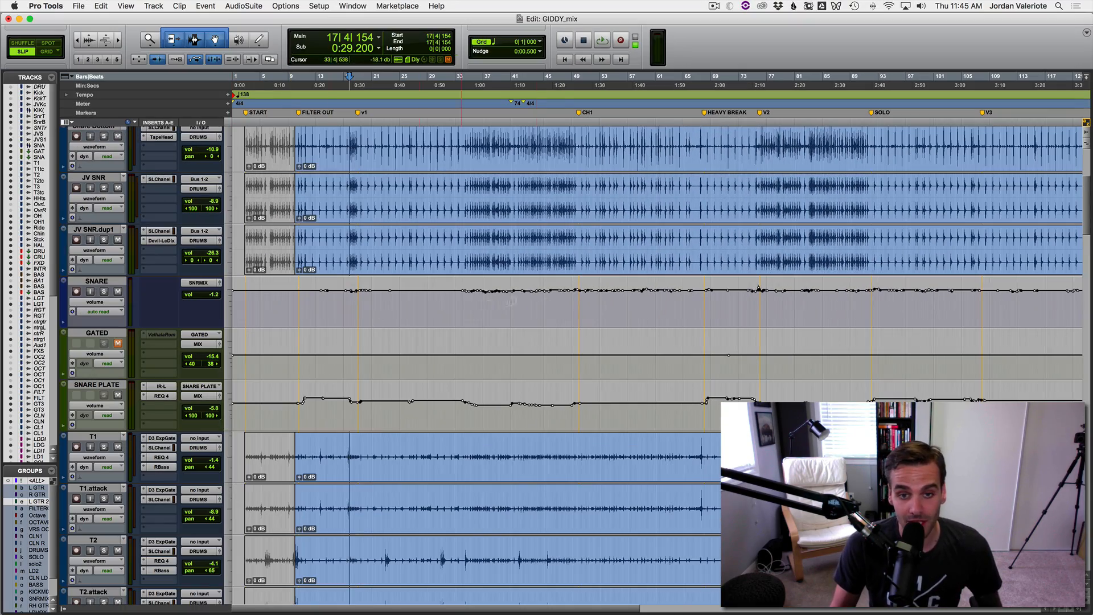
- Review the Mod Delay III settings on the THROW DELAY track in the Mix window and close the plug-in
{"action": "scroll", "coordinate": [566, 290], "scroll_direction": "down", "scroll_amount": 3}
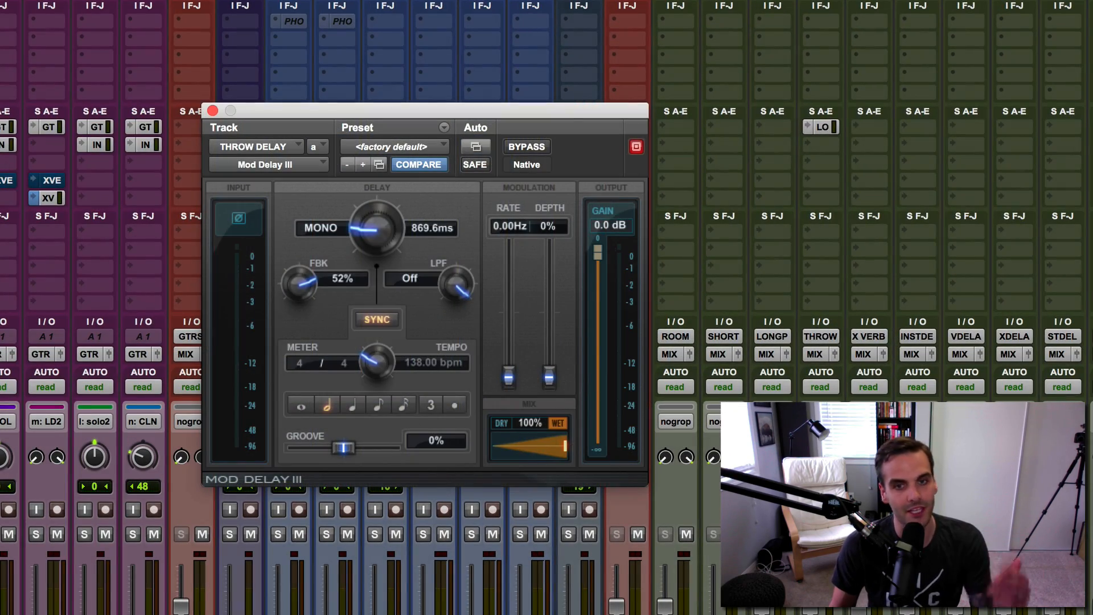
{"action": "left_click_drag", "start_coordinate": [568, 108], "coordinate": [571, 111]}
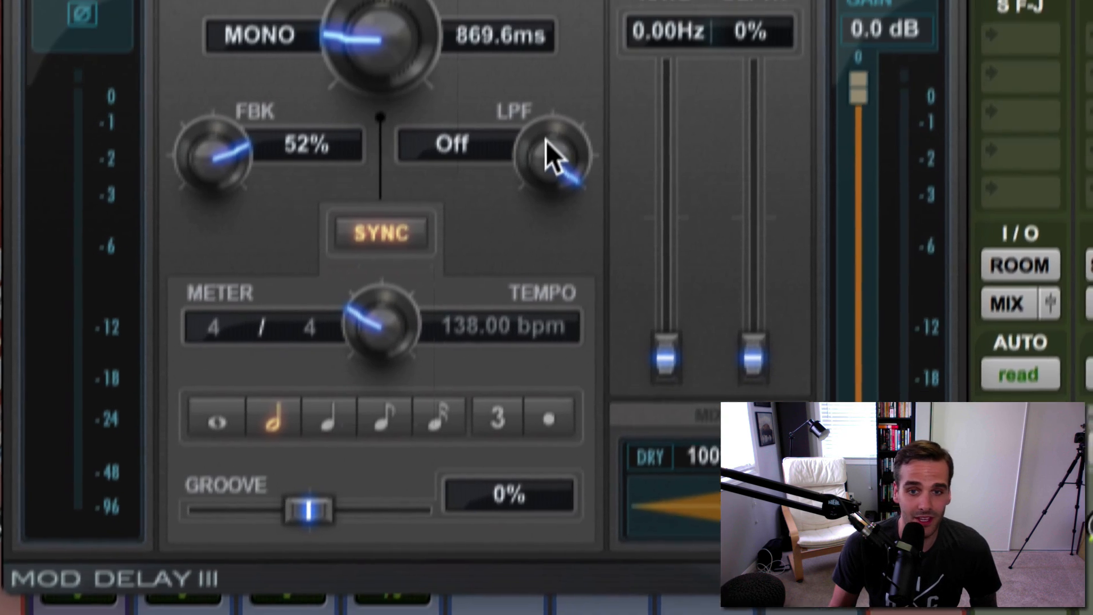
{"action": "left_click_drag", "start_coordinate": [565, 63], "coordinate": [562, 81]}
{"action": "left_click_drag", "start_coordinate": [527, 326], "coordinate": [554, 260]}
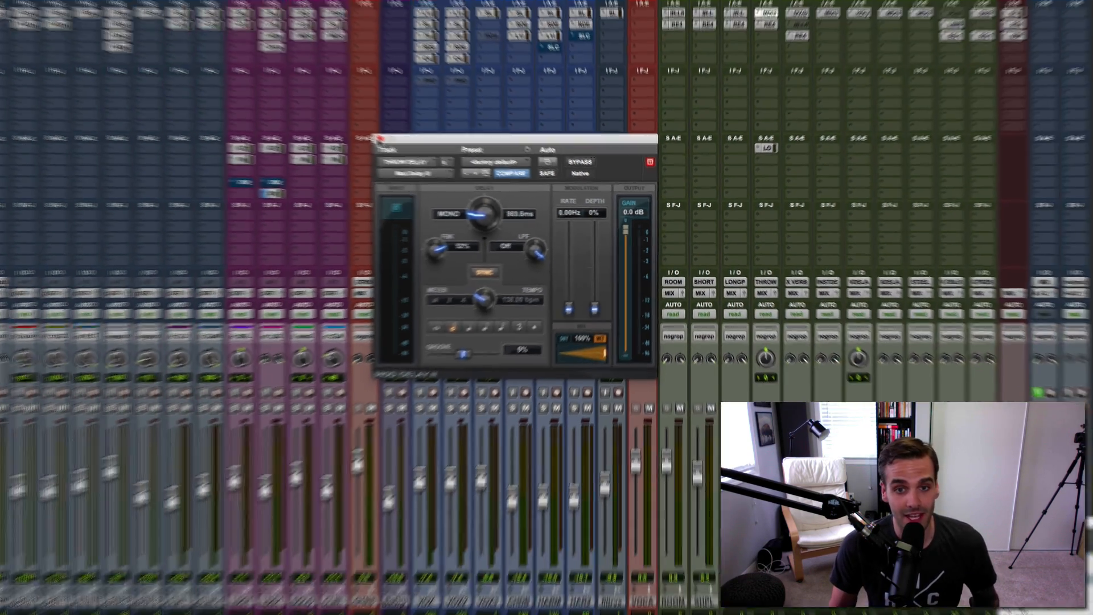
{"action": "left_click", "coordinate": [125, 70]}
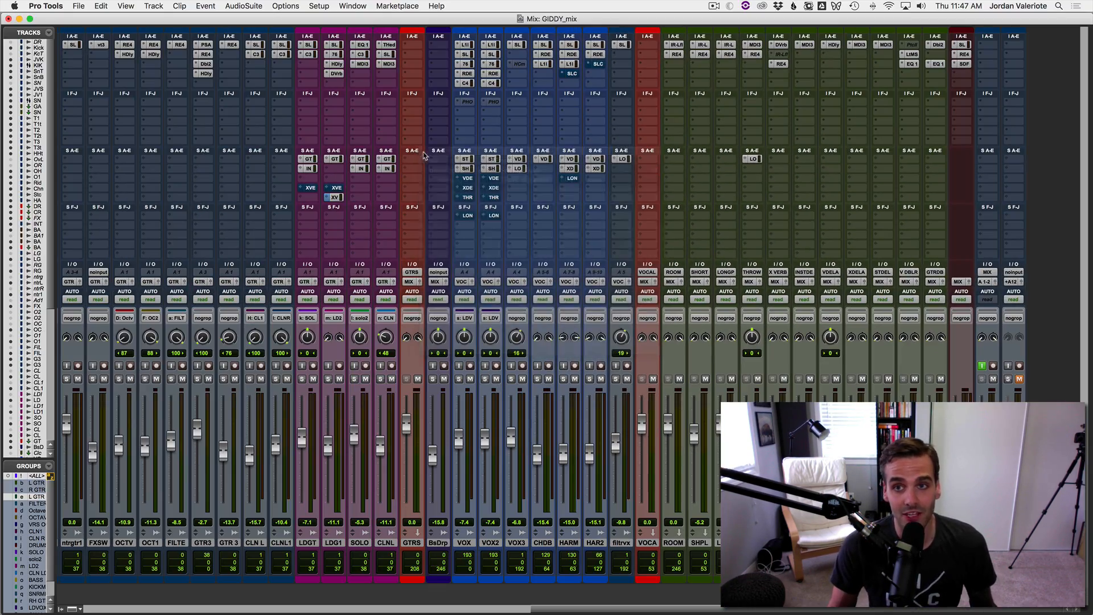
- Solo the SOLO guitar track, audition it with the INST DELAY track's Mod Delay III settings open, and close the plug-in
{"action": "left_click", "coordinate": [812, 45]}
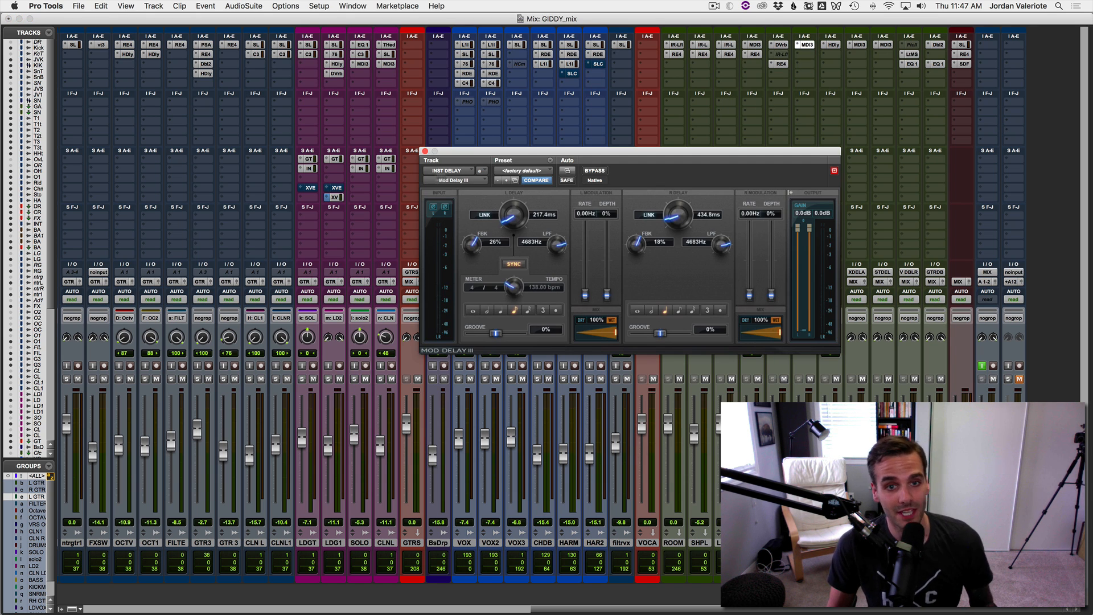
{"action": "left_click", "coordinate": [424, 152]}
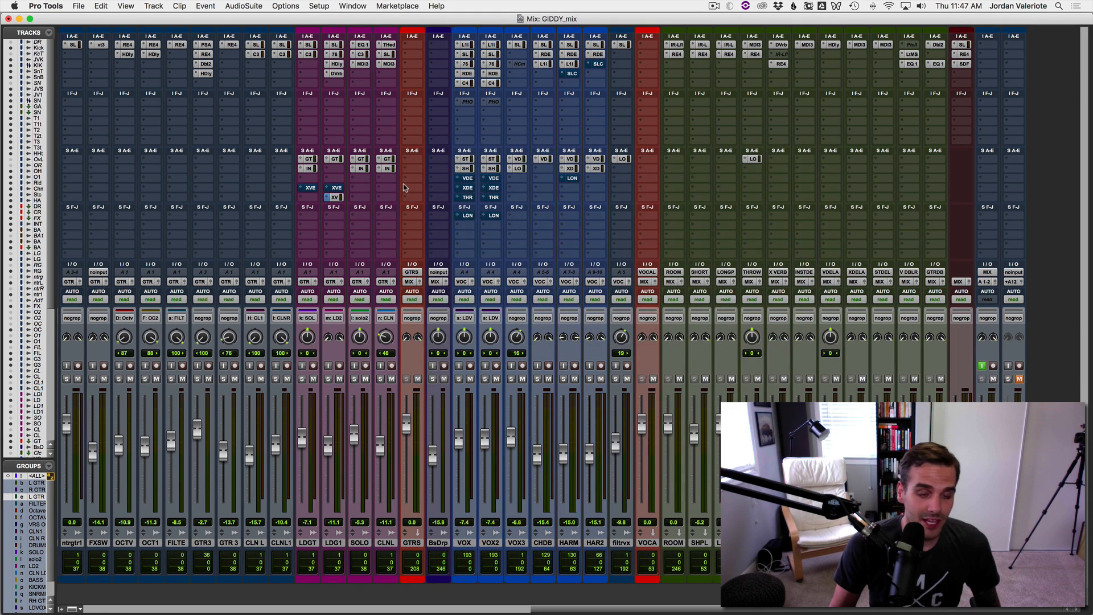
{"action": "scroll", "coordinate": [381, 354], "scroll_direction": "left", "scroll_amount": 3}
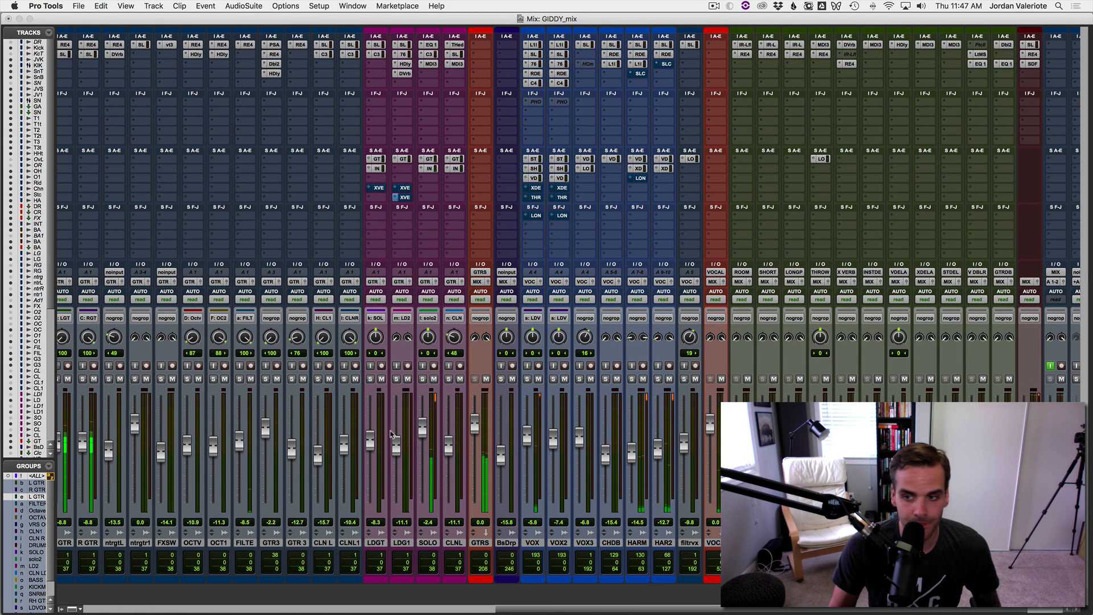
{"action": "left_click", "coordinate": [424, 379]}
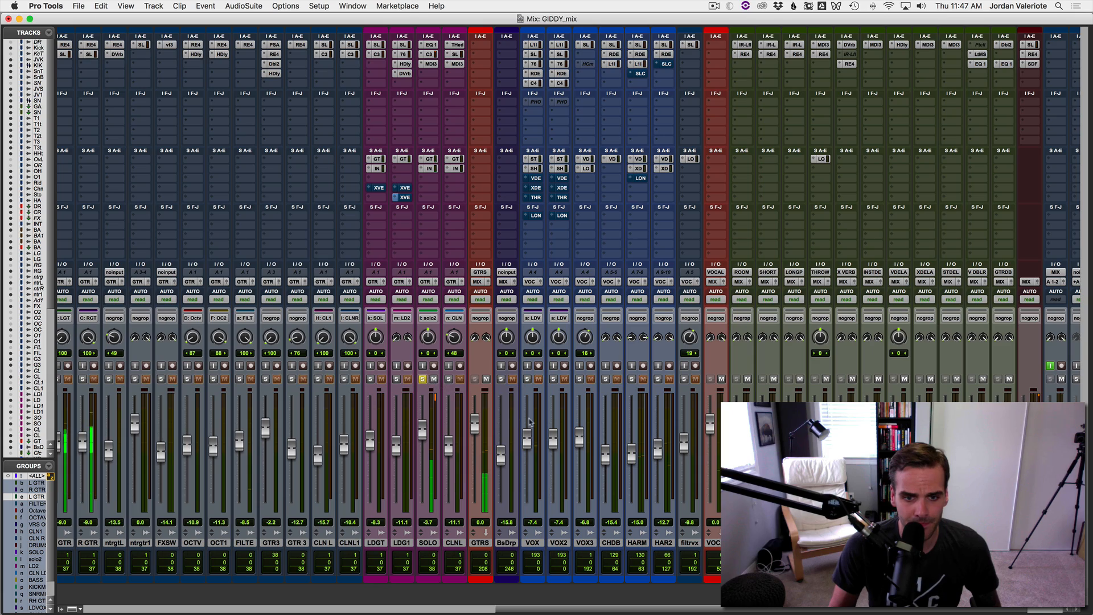
{"action": "scroll", "coordinate": [662, 395], "scroll_direction": "right", "scroll_amount": 3}
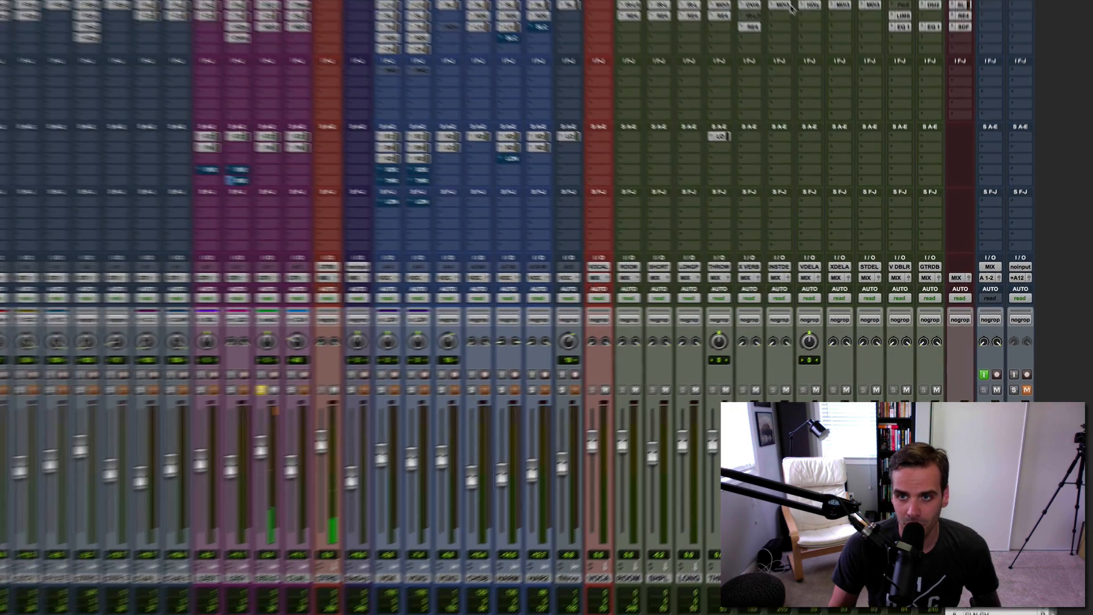
{"action": "left_click", "coordinate": [806, 45]}
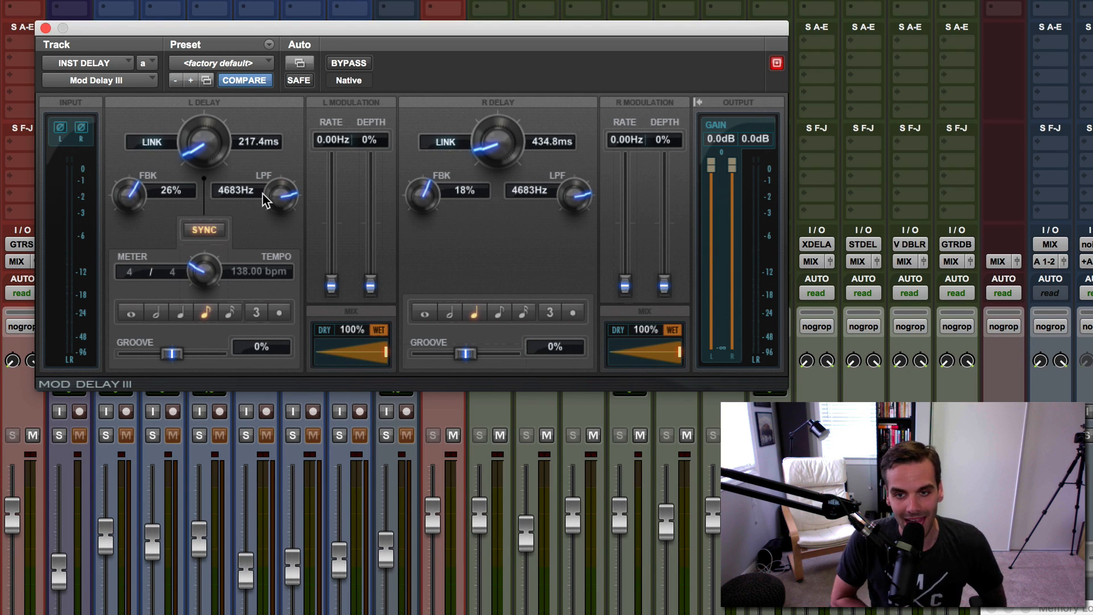
{"action": "key", "text": "space"}
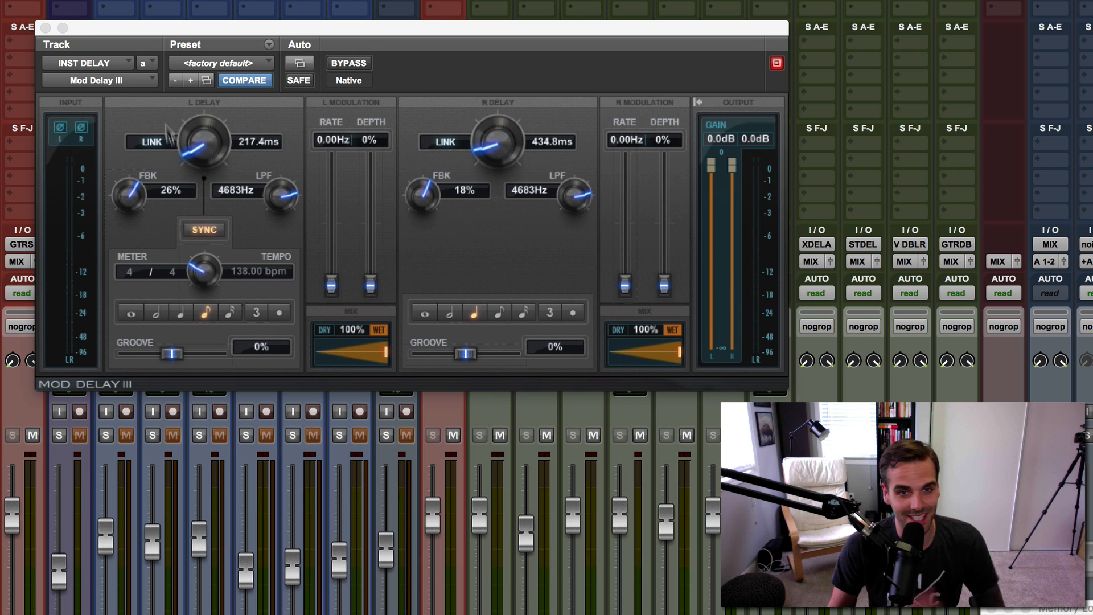
{"action": "left_click", "coordinate": [45, 28]}
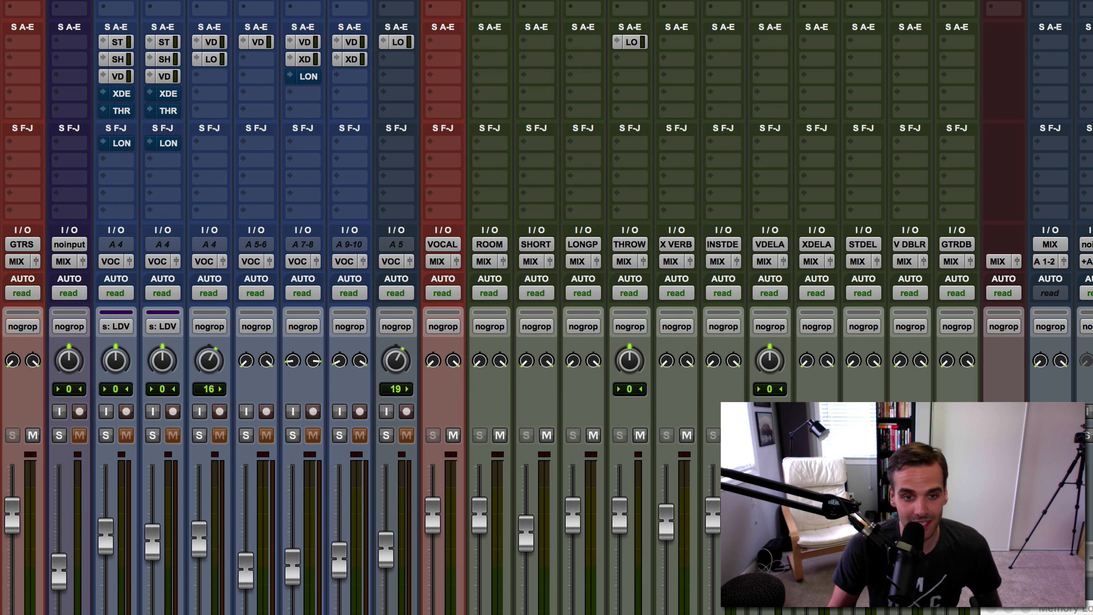
- Solo VOX and VOX2, audition them with the STEREO DELAY track's Mod Delay III open, and close the plug-in
{"action": "left_click", "coordinate": [119, 436], "text": "alt"}
{"action": "left_click", "coordinate": [105, 435]}
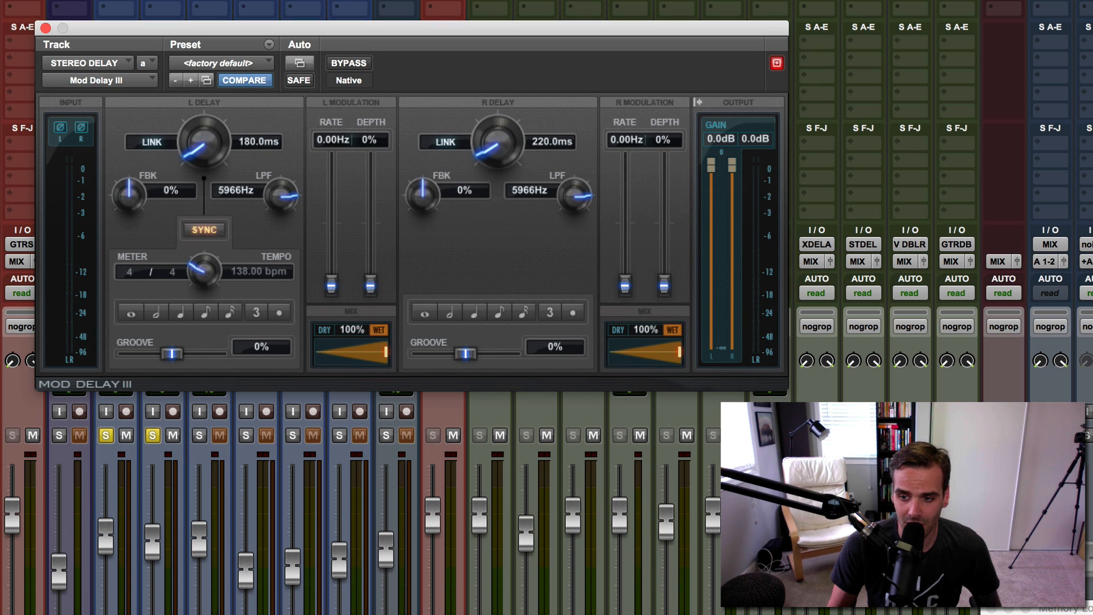
{"action": "key", "text": "space"}
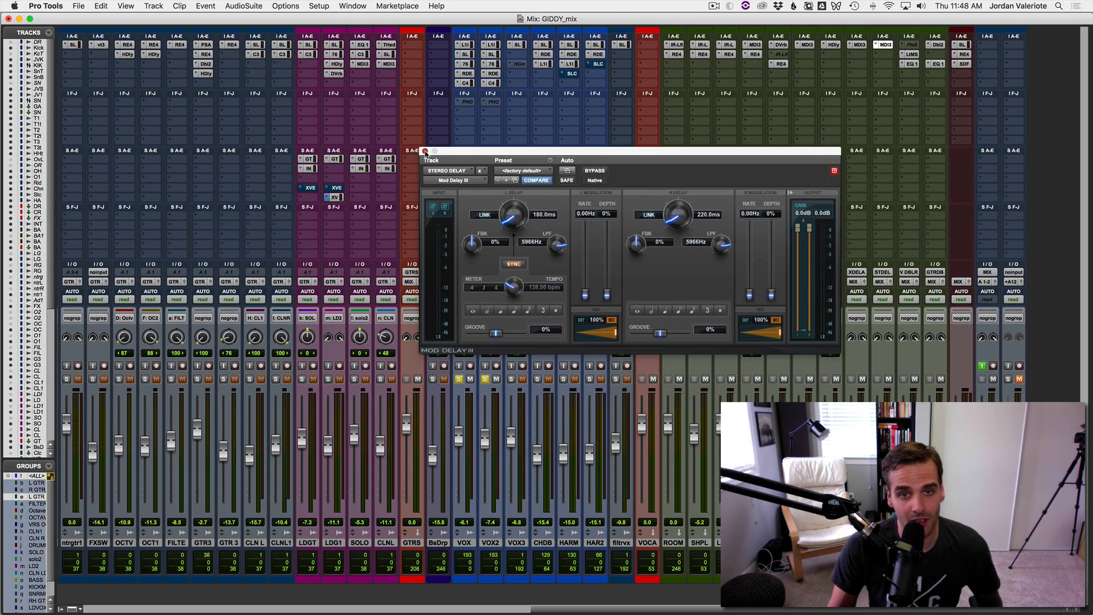
{"action": "left_click", "coordinate": [425, 152]}
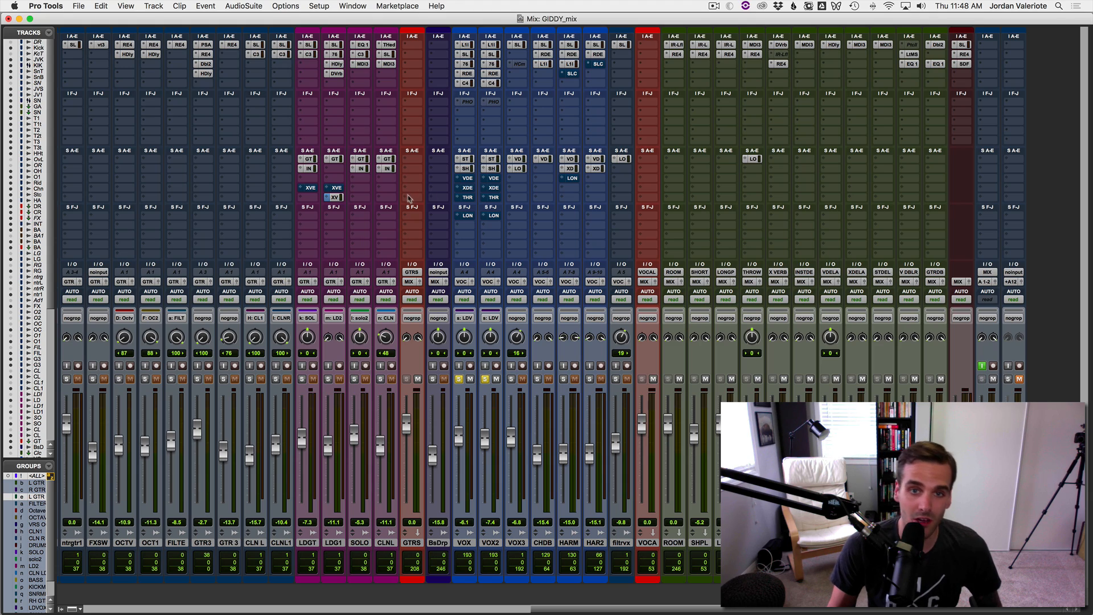
- Go to the vocal tracks at the V3 marker in the Edit window and audition the soloed VOX line
{"action": "key", "text": "super+equal"}
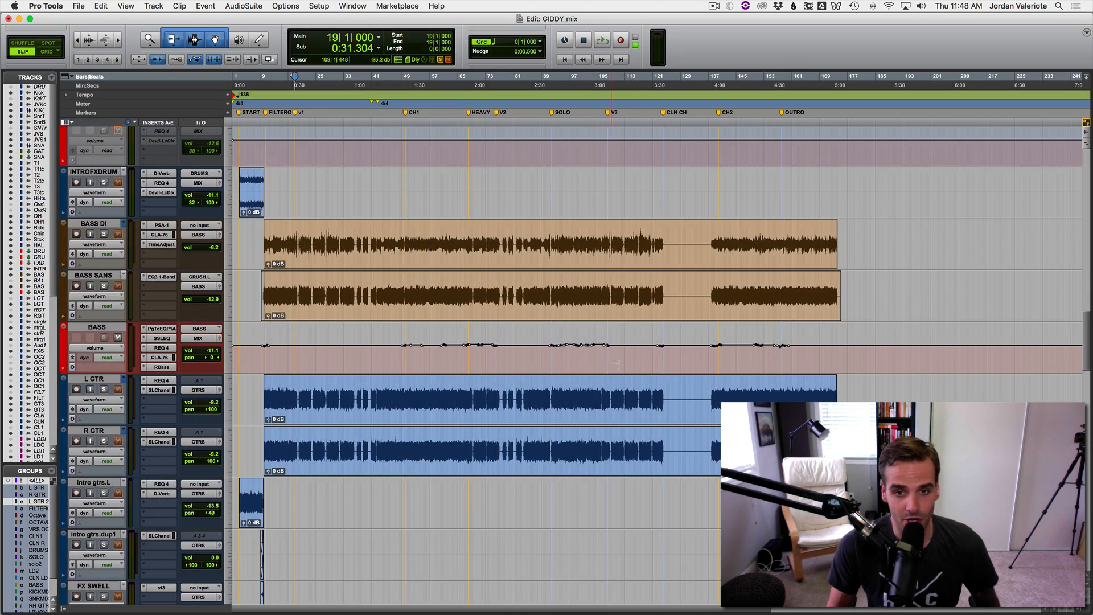
{"action": "scroll", "coordinate": [493, 378], "scroll_direction": "down", "scroll_amount": 15}
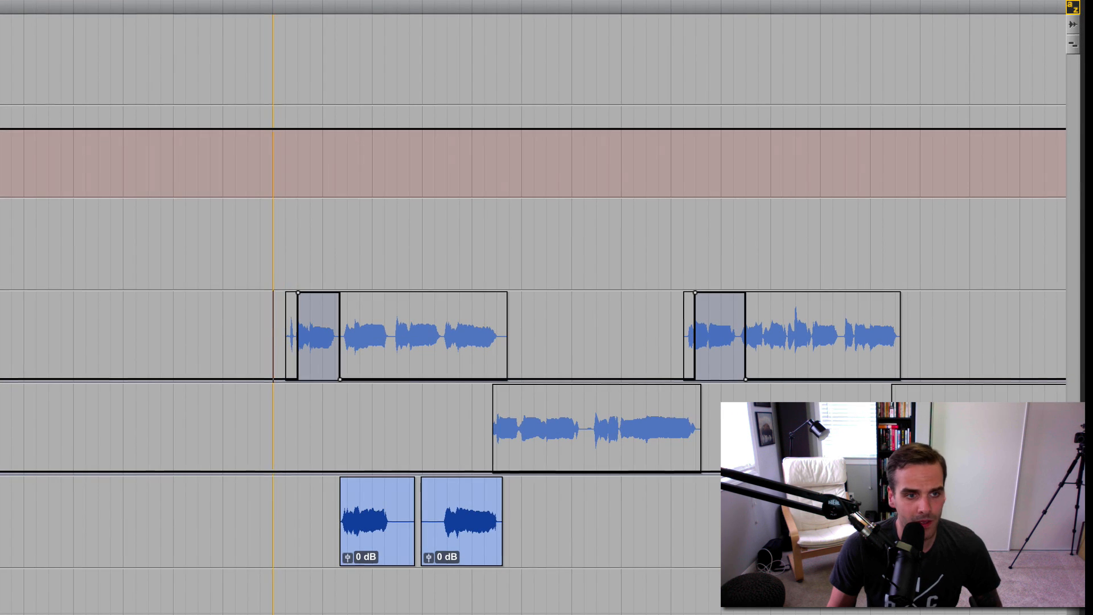
{"action": "key", "text": "space"}
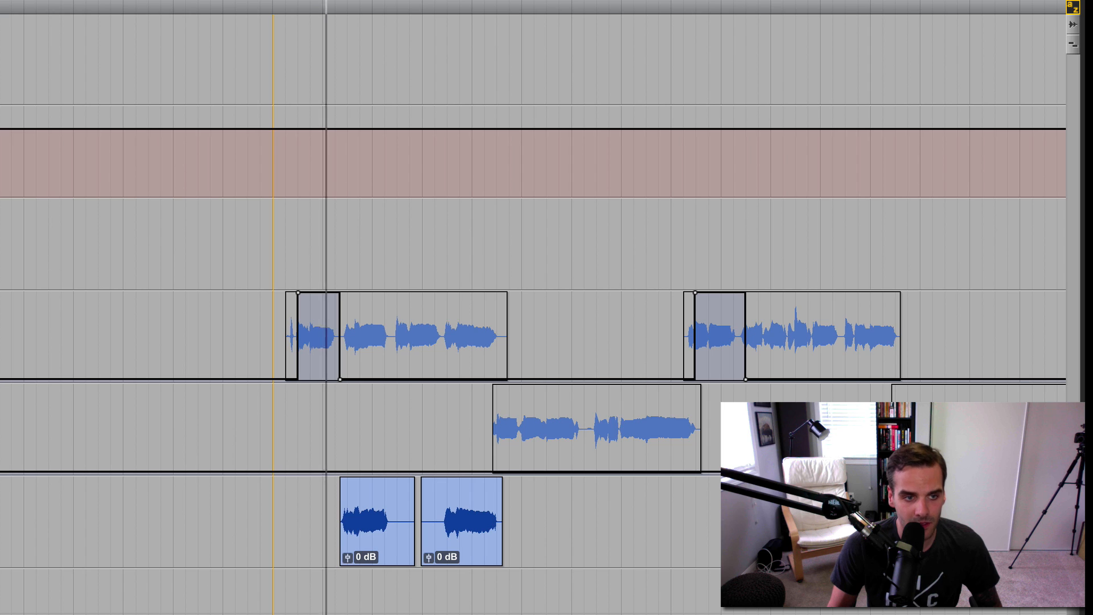
{"action": "key", "text": "space"}
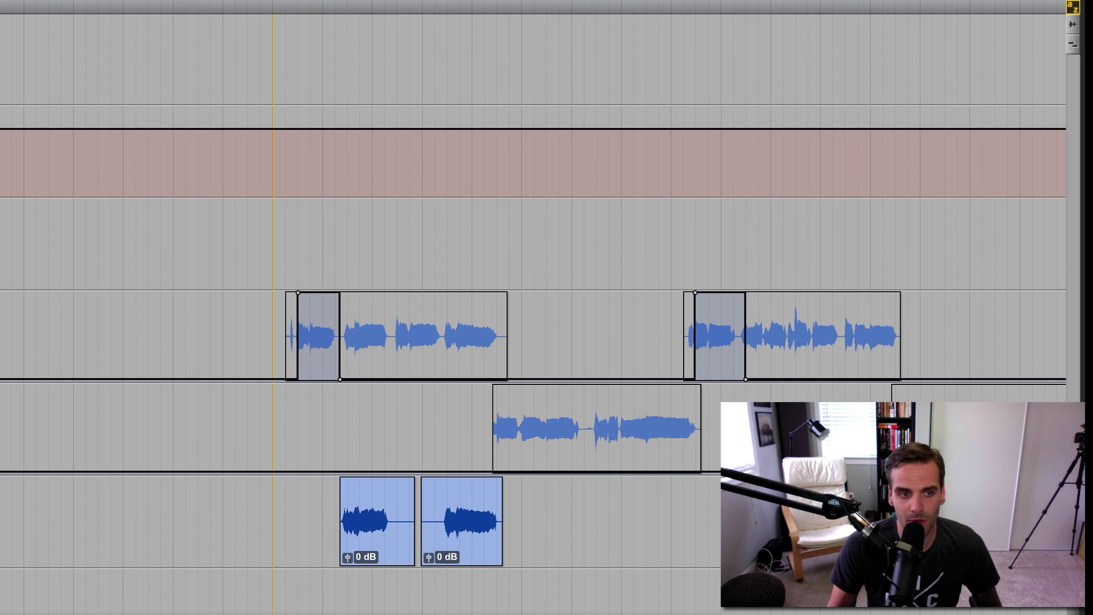
{"action": "key", "text": "space"}
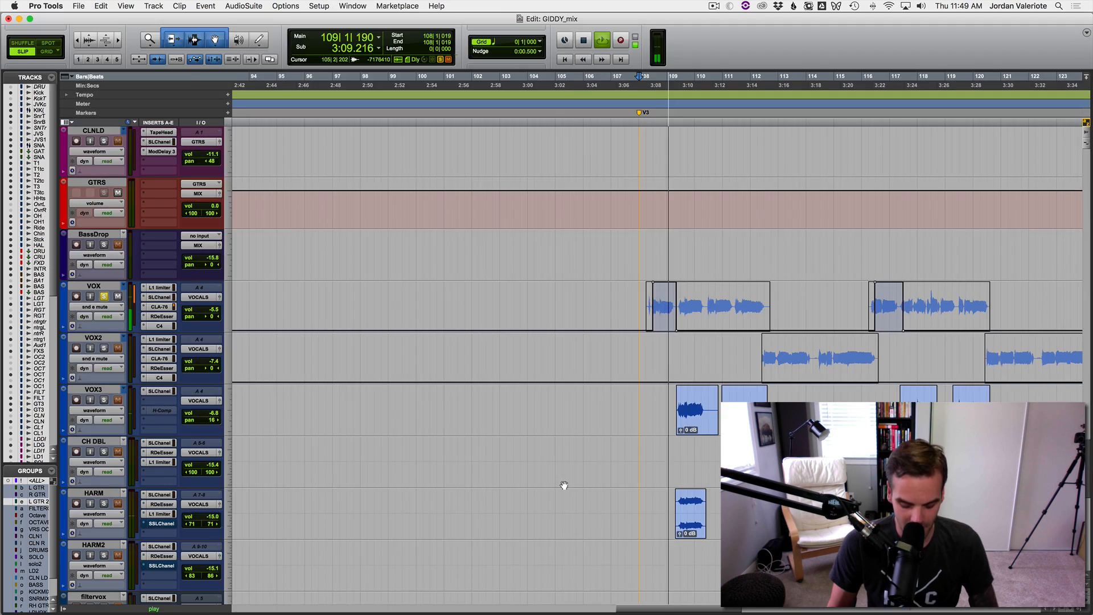
- Return to the Mix window, close the THROW DELAY plug-in, and unsolo the VOX track
{"action": "key", "text": "super+equal"}
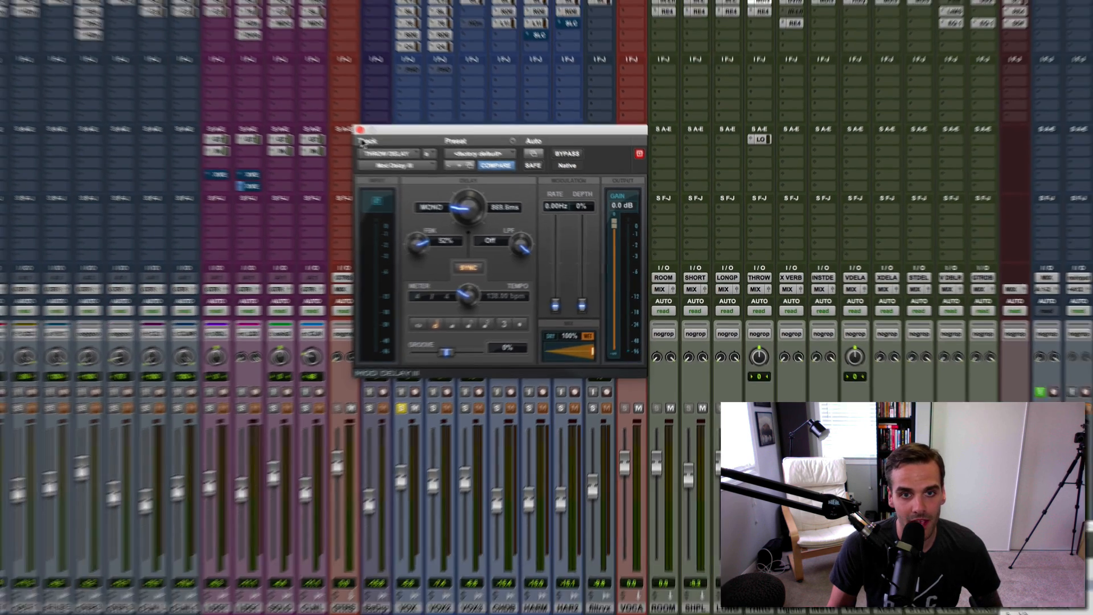
{"action": "left_click", "coordinate": [360, 130]}
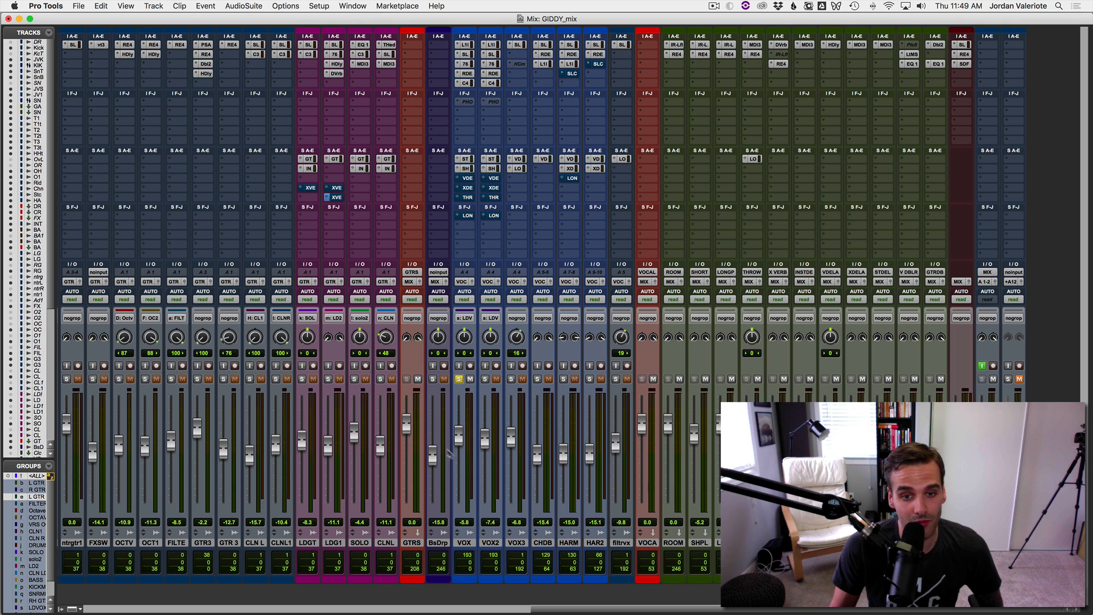
{"action": "left_click", "coordinate": [459, 379]}
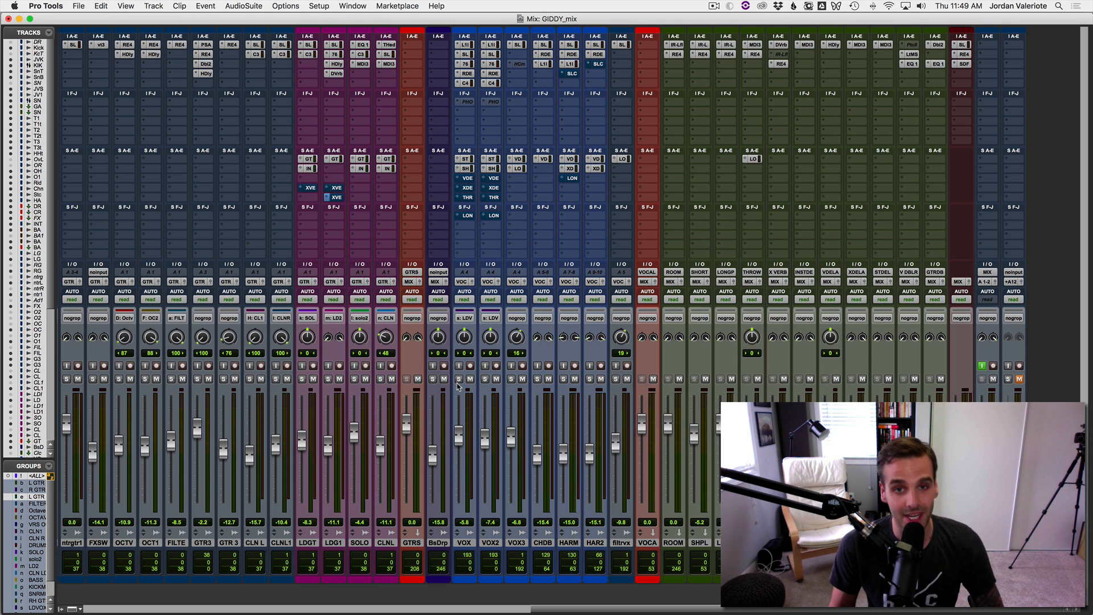
- Go to the drum tracks in verse 1 in the Edit window and audition them with the HugeSnare D-Verb open
{"action": "key", "text": "super+equal"}
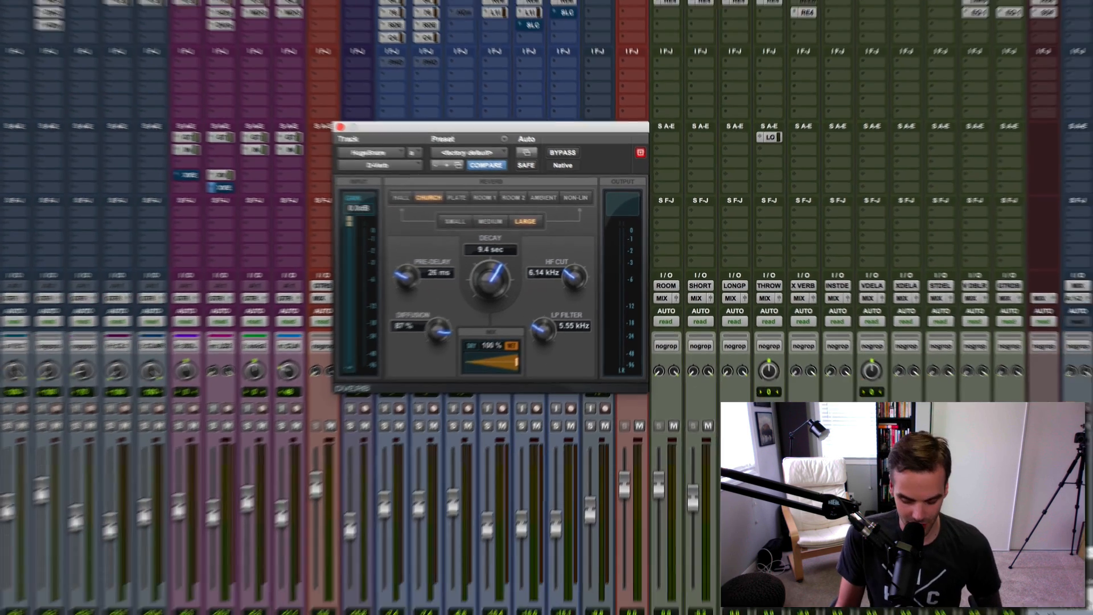
{"action": "key", "text": "super+equal"}
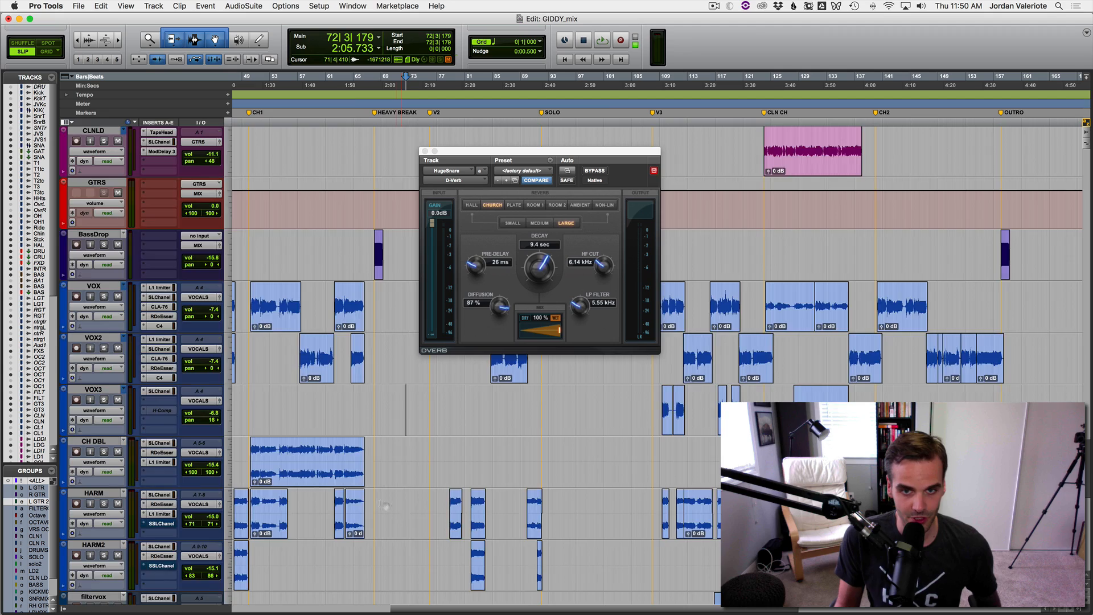
{"action": "scroll", "coordinate": [386, 506], "scroll_direction": "up", "scroll_amount": 15}
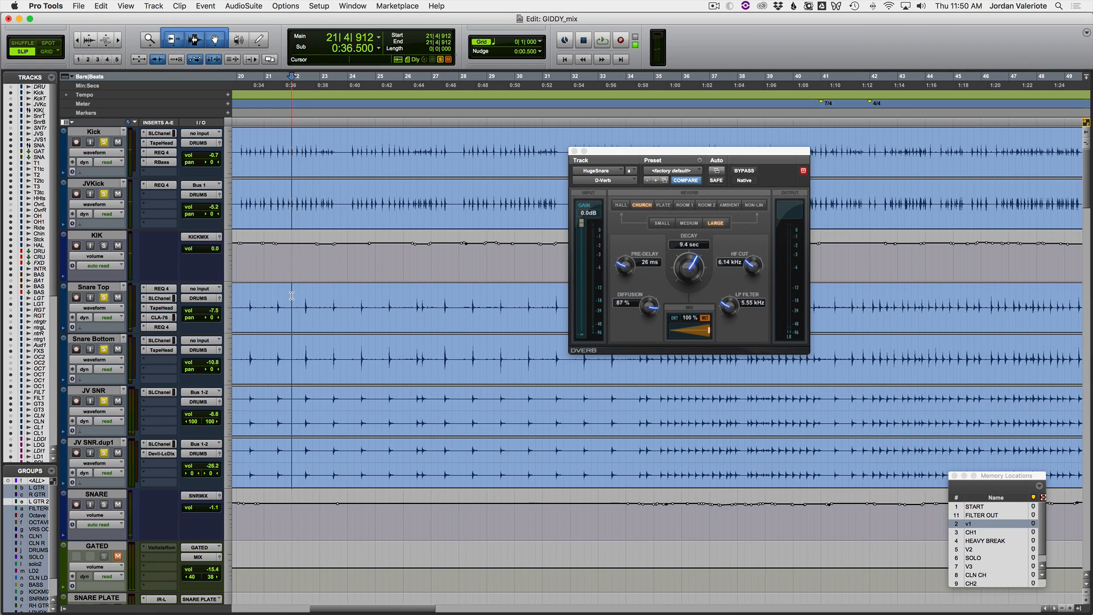
{"action": "key", "text": "space"}
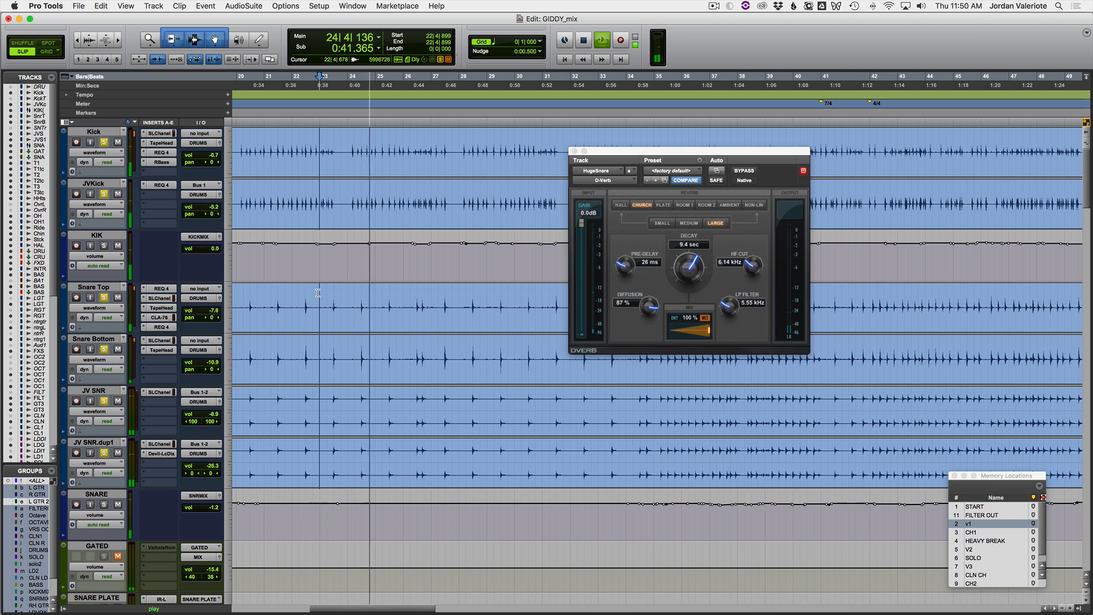
{"action": "key", "text": "space"}
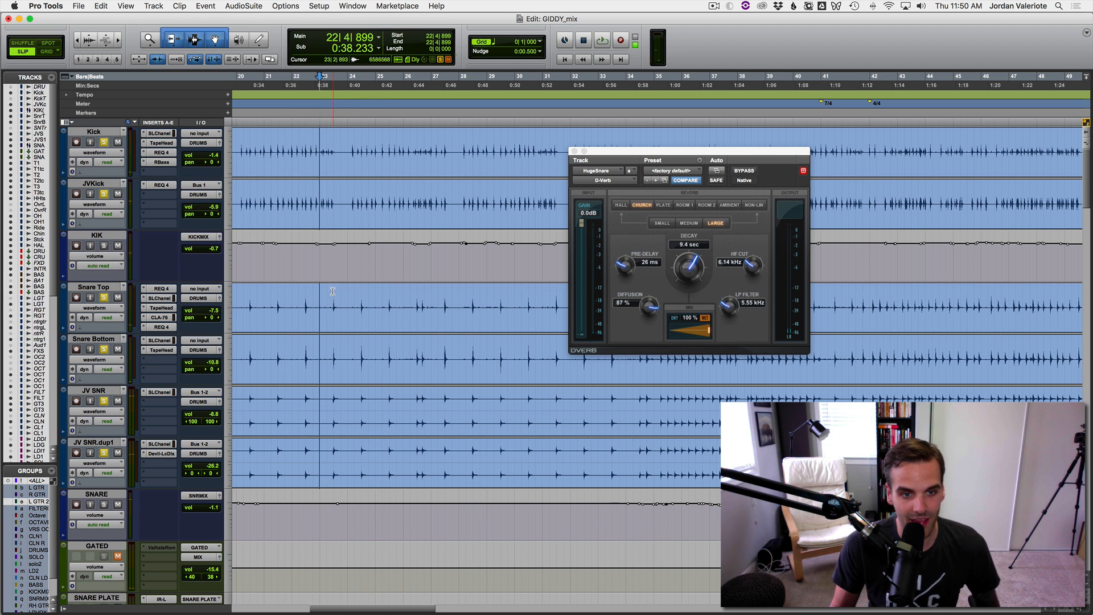
- Replay the drums from around bar 22 while switching the Snare Top solo, and close the HugeSnare D-Verb plug-in
{"action": "left_click_drag", "start_coordinate": [333, 292], "coordinate": [338, 292]}
{"action": "left_click", "coordinate": [311, 293]}
{"action": "key", "text": "space"}
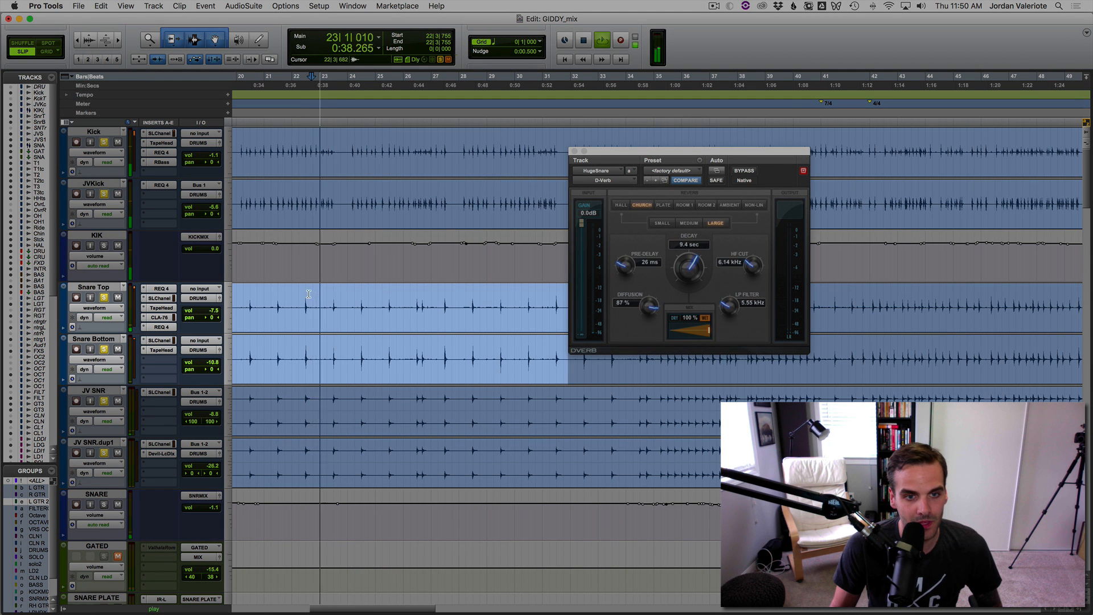
{"action": "left_click", "coordinate": [103, 298], "text": "alt"}
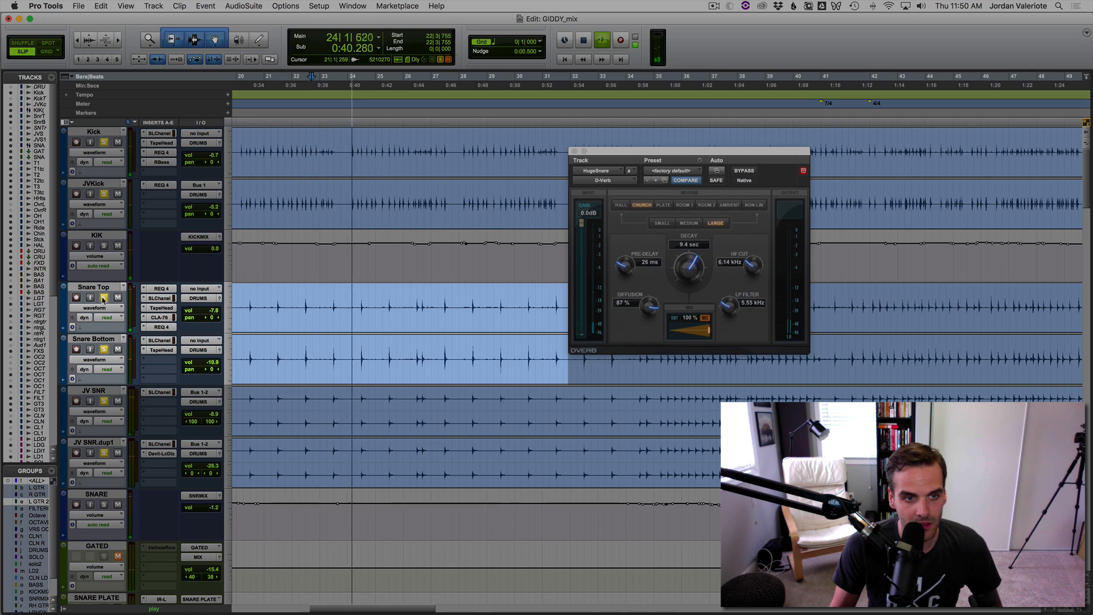
{"action": "key", "text": "space"}
{"action": "key", "text": "space"}
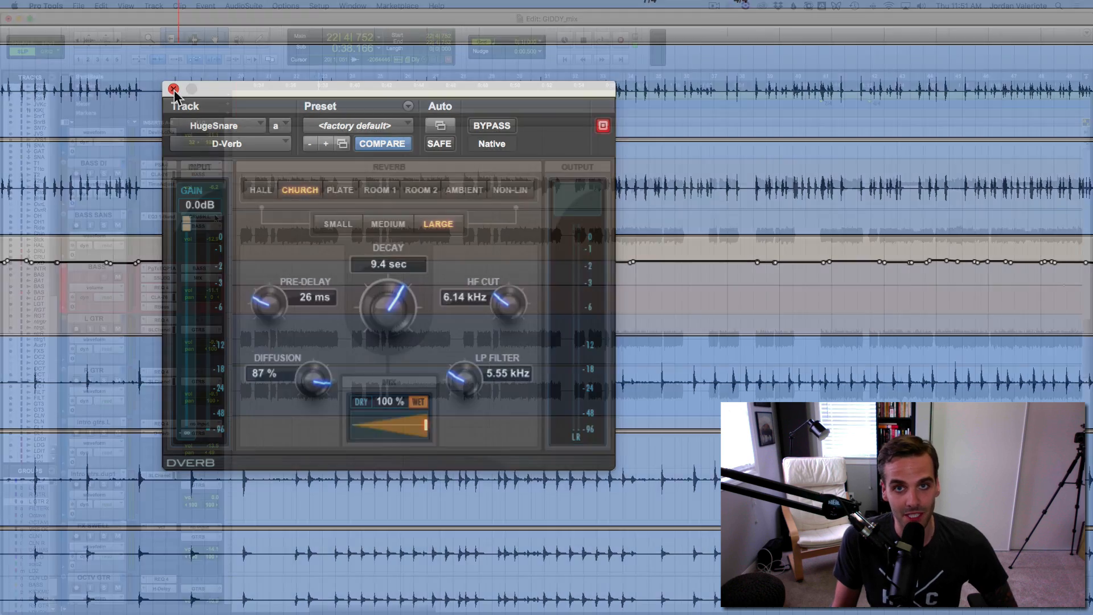
{"action": "left_click", "coordinate": [173, 90]}
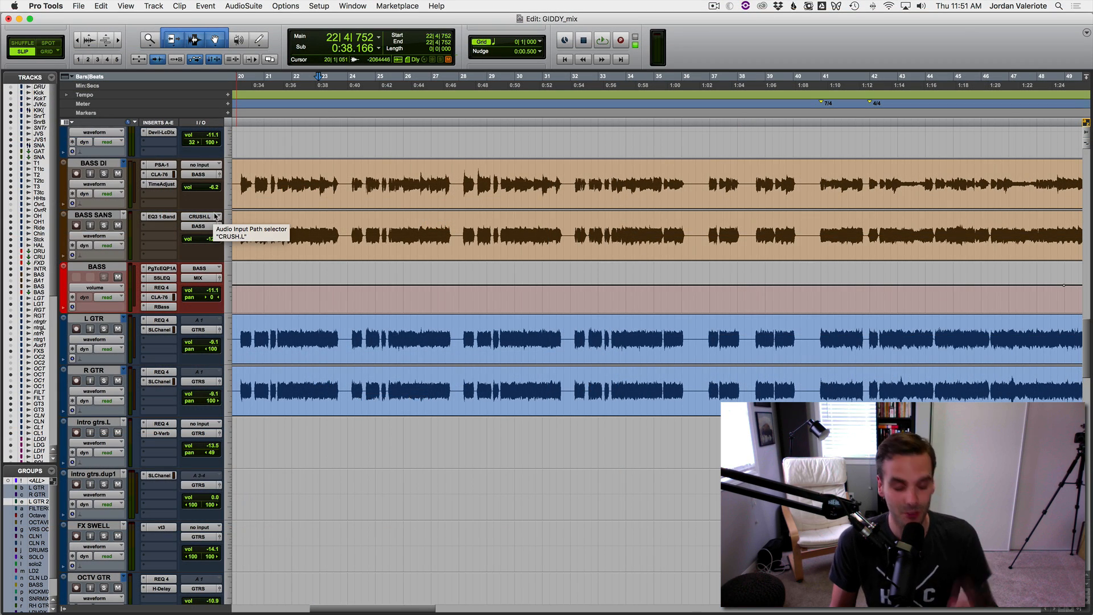
- Show the full song timeline and audition the intro with the BASS DI track's SansAmp PSA-1 open
{"action": "key", "text": "r"}
{"action": "key", "text": "r"}
{"action": "key", "text": "r"}
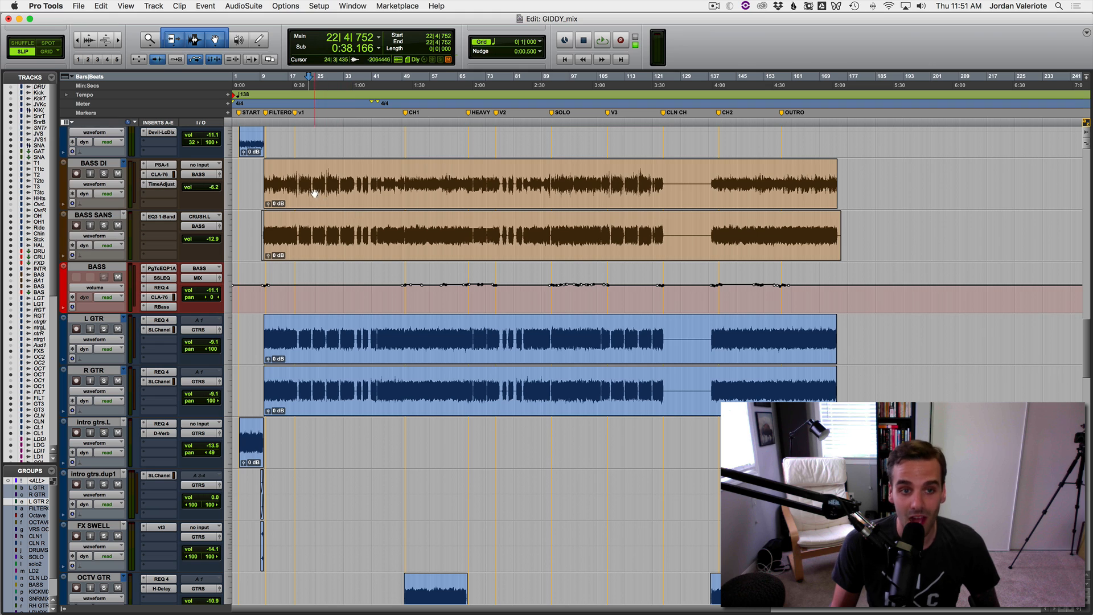
{"action": "left_click", "coordinate": [254, 176]}
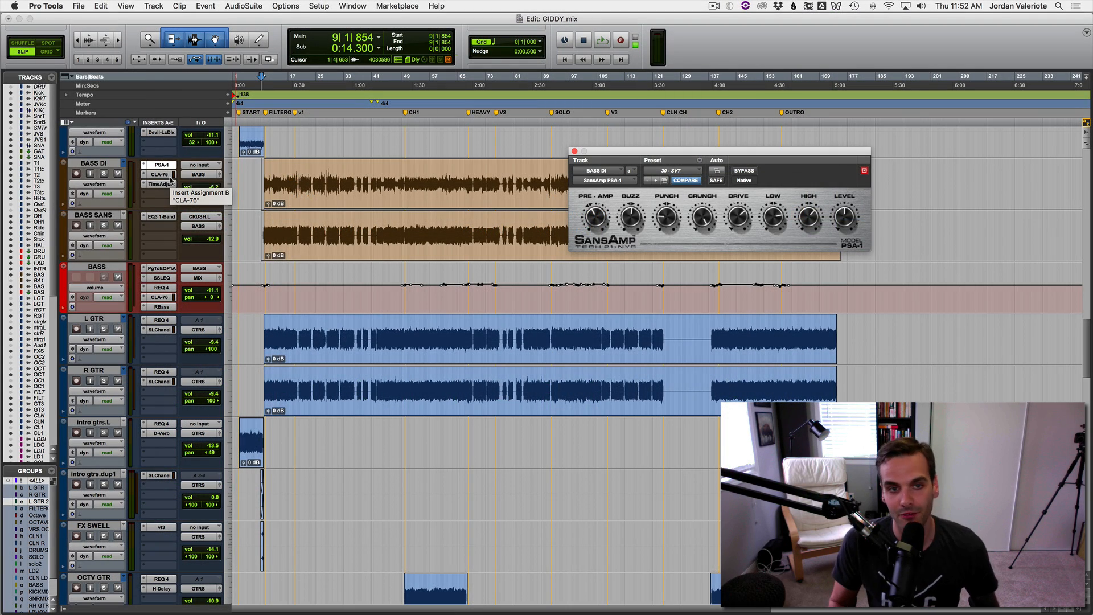
{"action": "scroll", "coordinate": [411, 341], "scroll_direction": "up", "scroll_amount": 3}
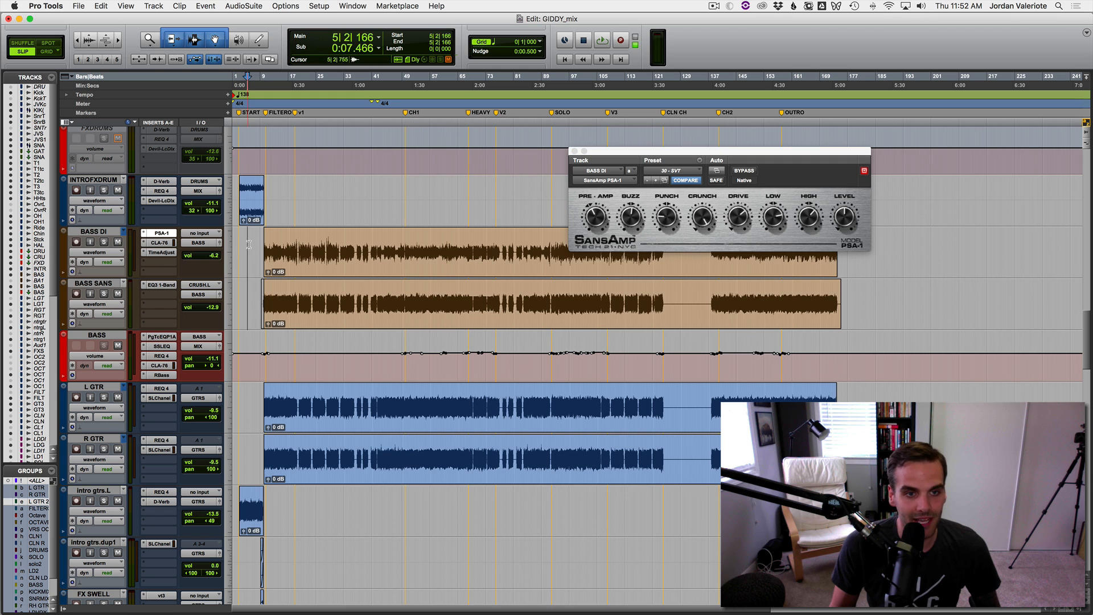
{"action": "key", "text": "space"}
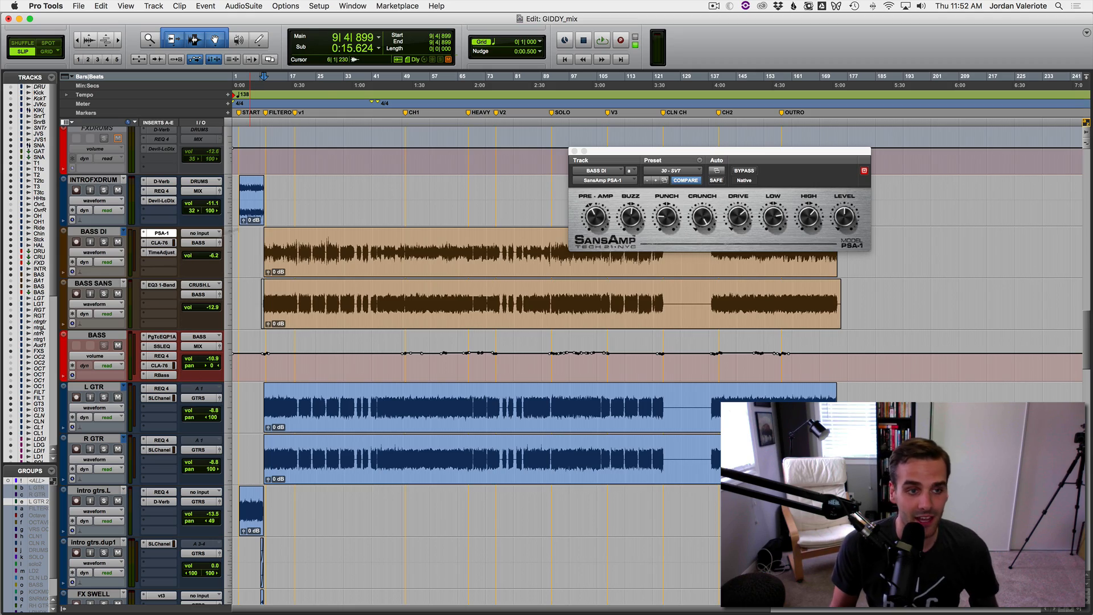
- Solo the BASS DI track and bypass its SansAmp PSA-1 insert
{"action": "key", "text": "t"}
{"action": "scroll", "coordinate": [373, 295], "scroll_direction": "up", "scroll_amount": 3}
{"action": "scroll", "coordinate": [576, 367], "scroll_direction": "up", "scroll_amount": 4}
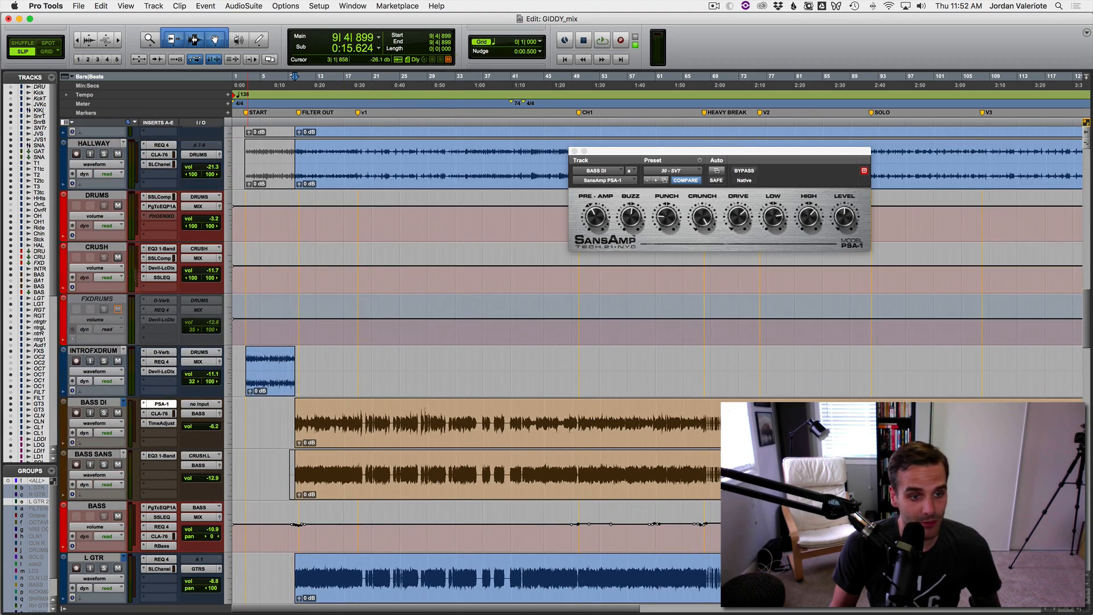
{"action": "left_click", "coordinate": [104, 413]}
{"action": "left_click", "coordinate": [105, 414]}
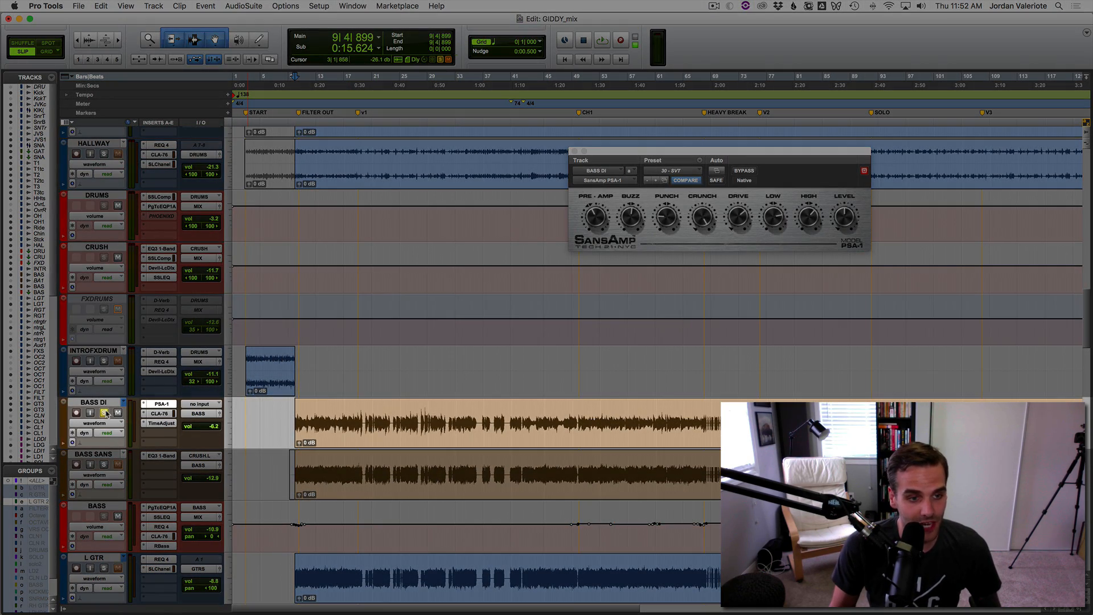
{"action": "left_click", "coordinate": [159, 405], "text": "super"}
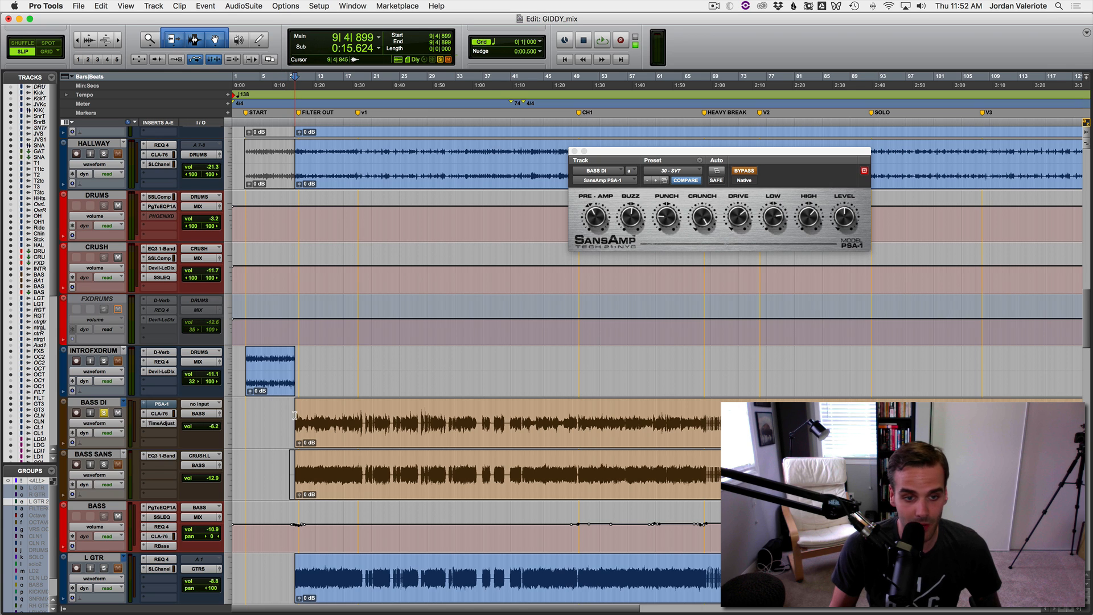
- Audition the soloed BASS DI track with its SansAmp PSA-1 bypassed, and replay it from chorus 1 with the plug-in re-enabled
{"action": "key", "text": "space"}
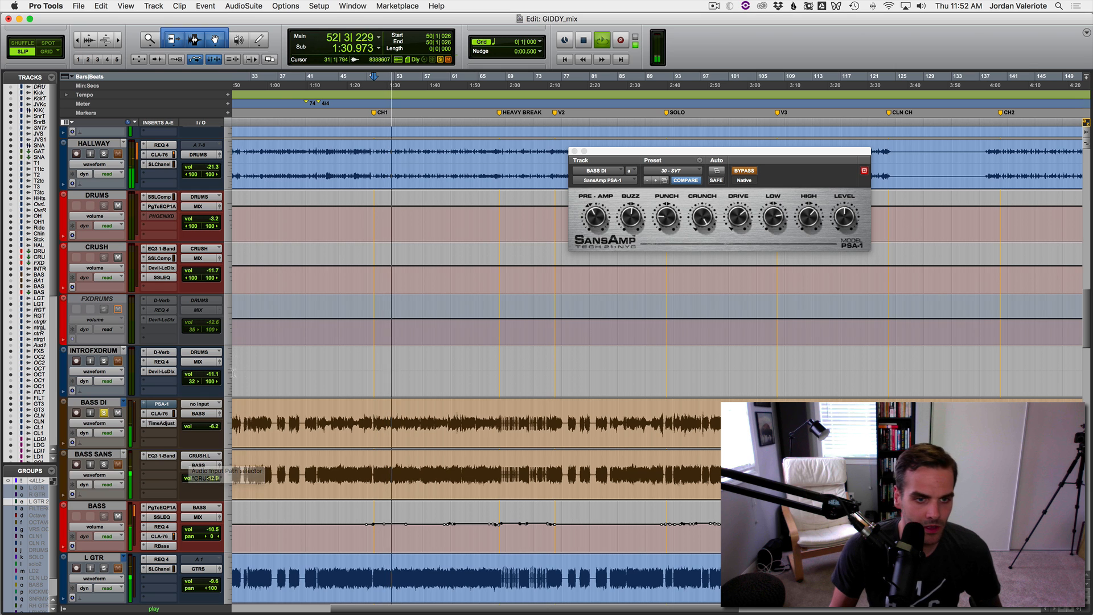
{"action": "key", "text": "space"}
{"action": "left_click", "coordinate": [160, 405], "text": "super"}
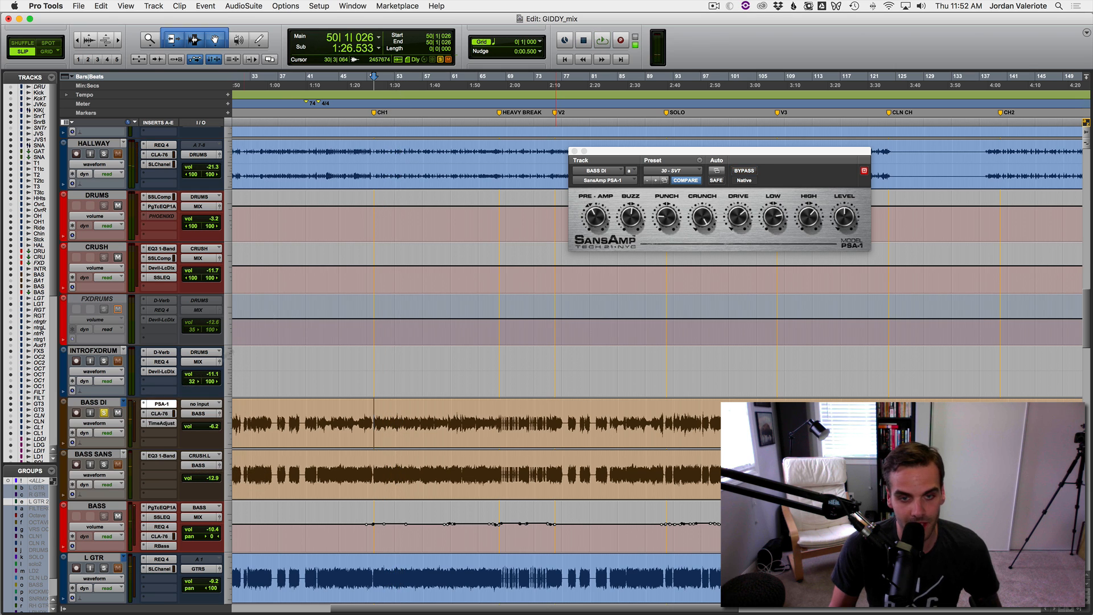
{"action": "key", "text": "space"}
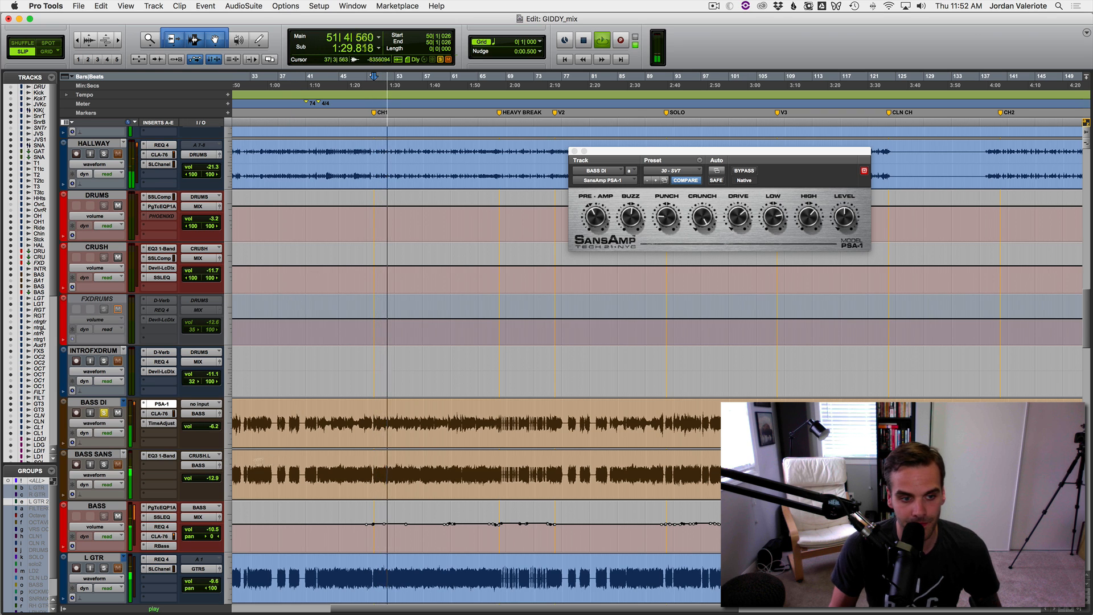
{"action": "key", "text": "space"}
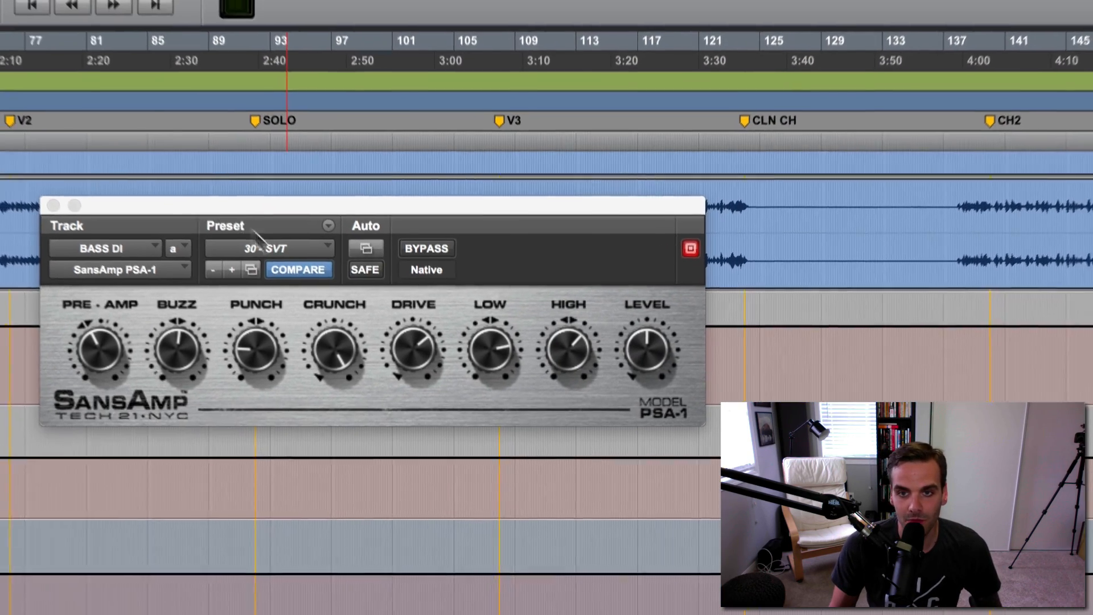
- Browse the SansAmp PSA-1 presets down to 30 - SVT in the SansAmp Factory Presets and dismiss the list without changing the preset
{"action": "left_click", "coordinate": [251, 233]}
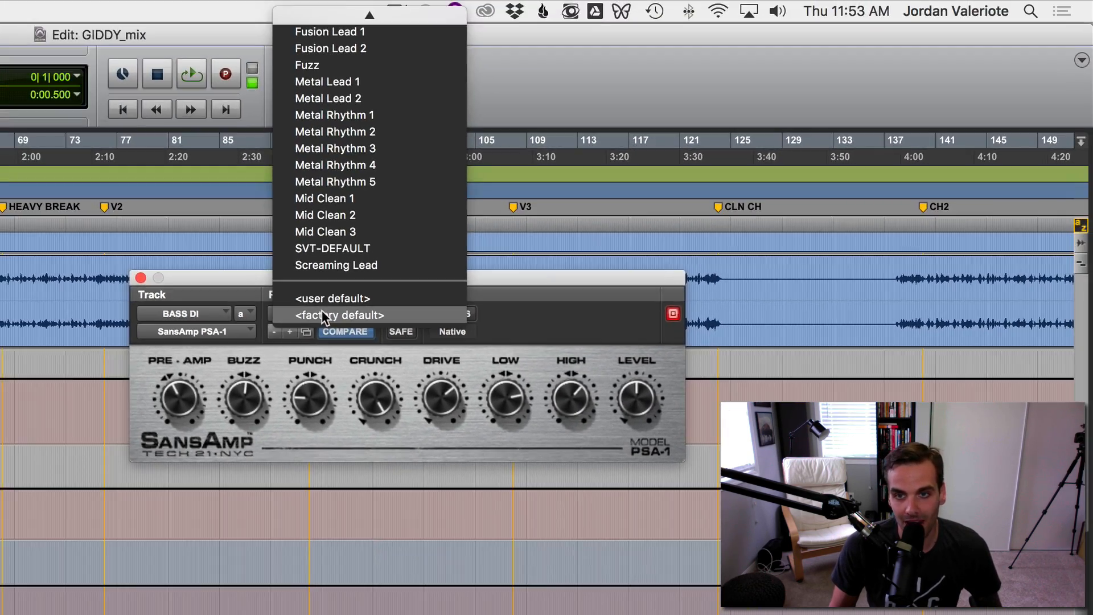
{"action": "scroll", "coordinate": [361, 234], "scroll_direction": "up", "scroll_amount": 8}
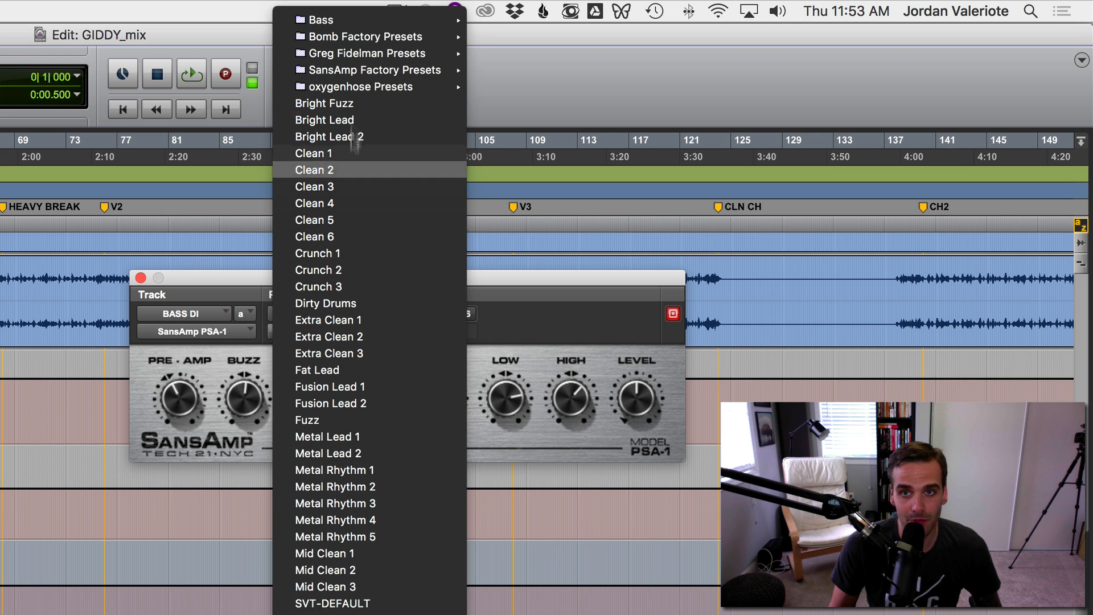
{"action": "mouse_move", "coordinate": [385, 88]}
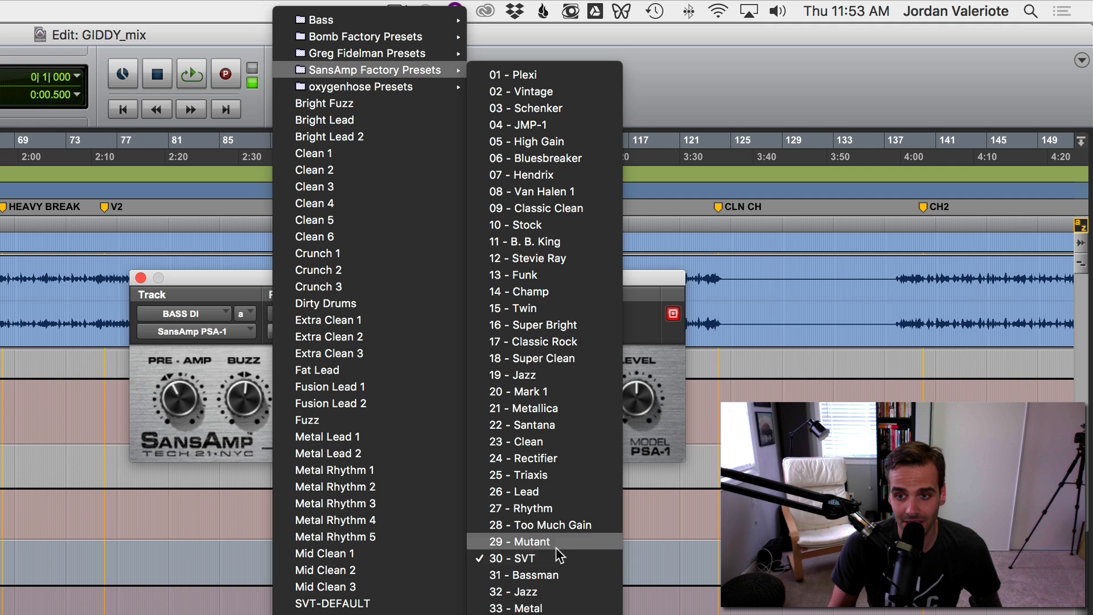
{"action": "left_click", "coordinate": [647, 286]}
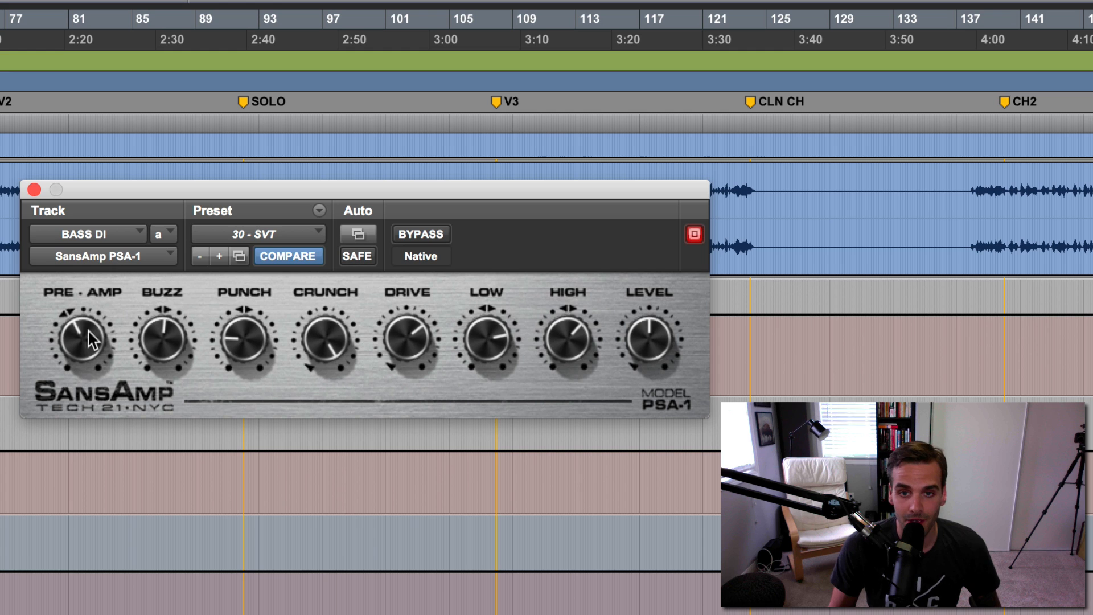
- Adjust the Pre-Amp and Drive knobs of the BASS DI track's SansAmp PSA-1 and close the plug-in
{"action": "left_click_drag", "start_coordinate": [101, 278], "coordinate": [111, 248]}
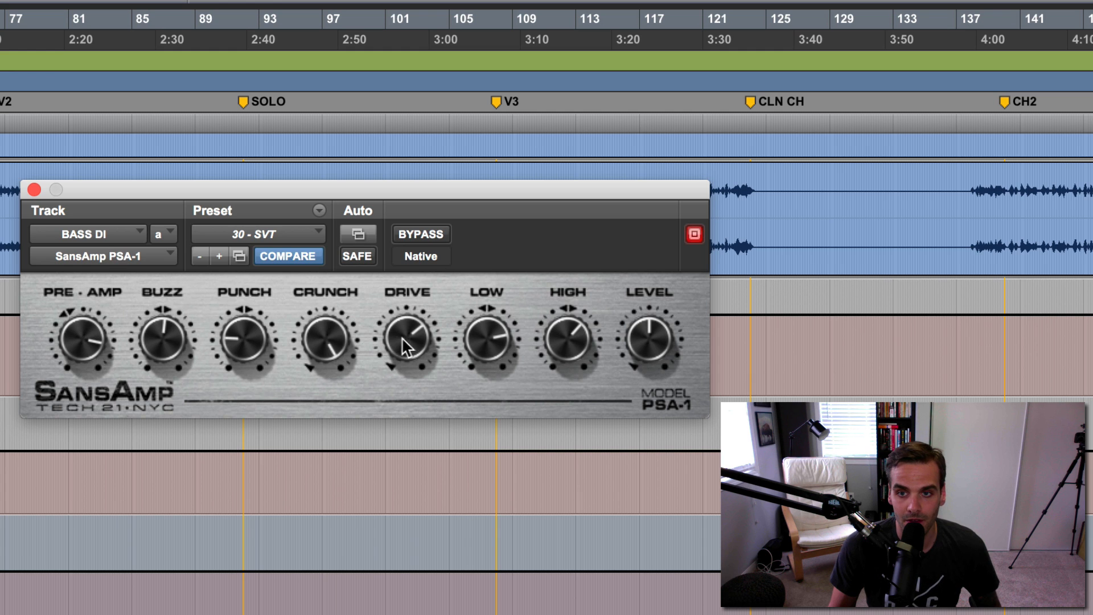
{"action": "left_click_drag", "start_coordinate": [402, 338], "coordinate": [413, 344]}
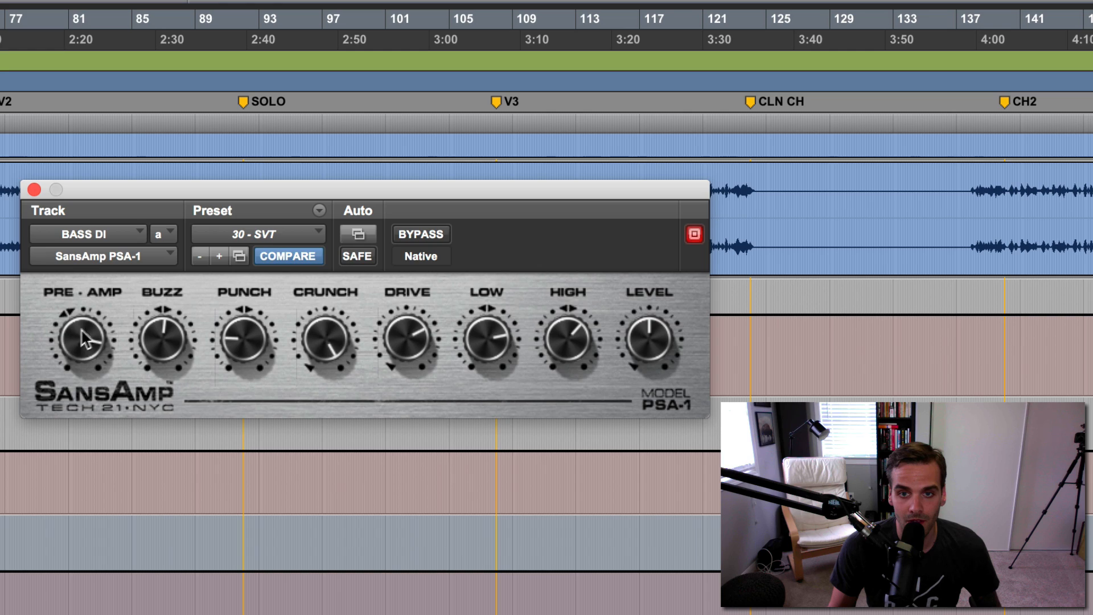
{"action": "left_click_drag", "start_coordinate": [72, 347], "coordinate": [67, 390]}
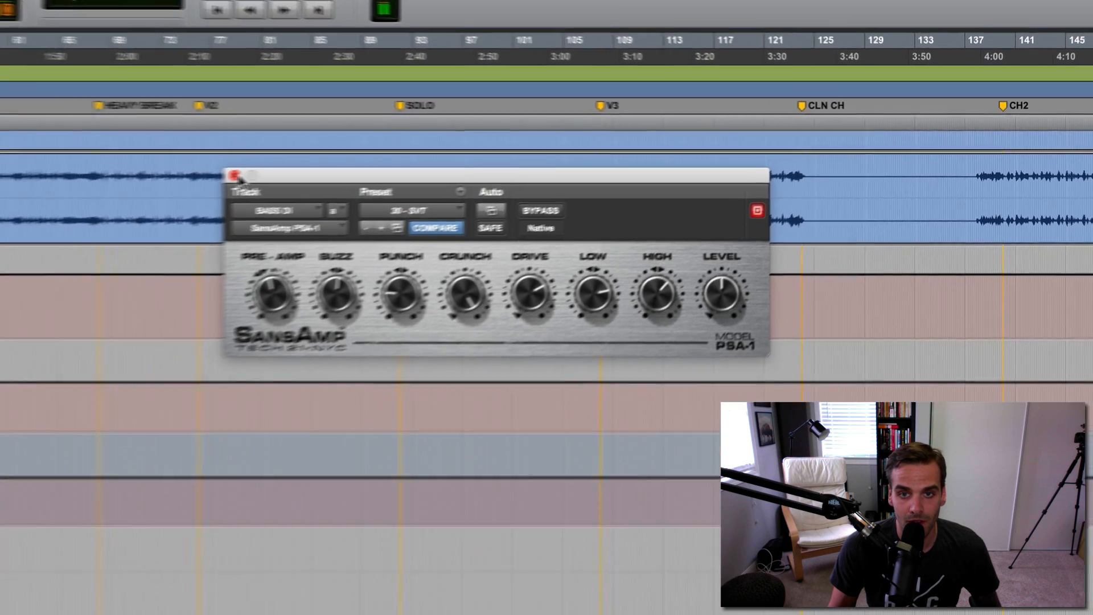
{"action": "left_click", "coordinate": [235, 175]}
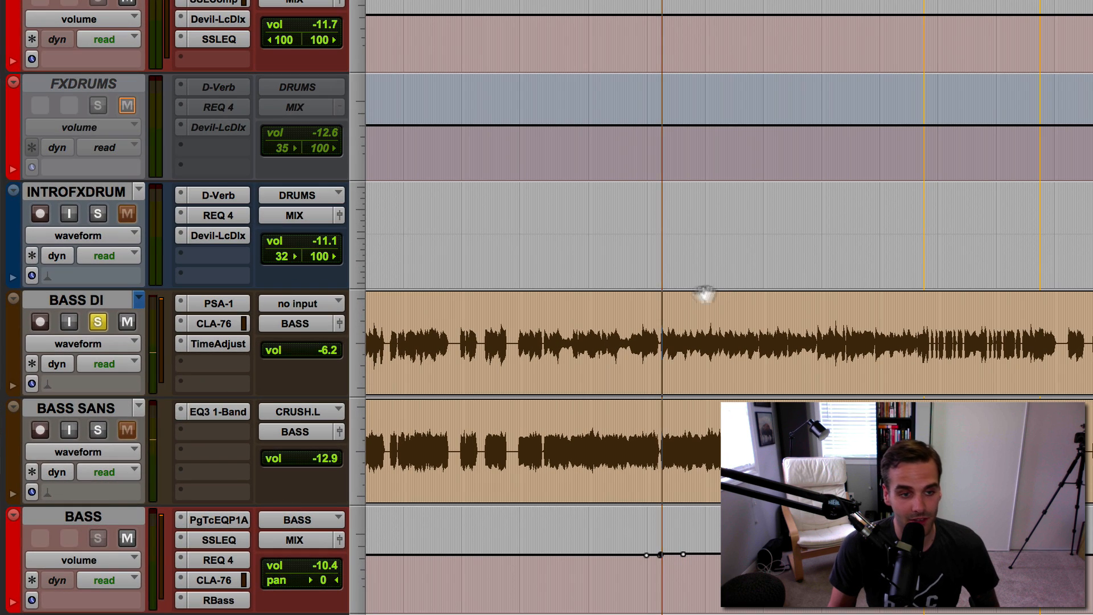
- Briefly audition the bass, solo and unmute the BASS SANS track, and mute BASS DI
{"action": "key", "text": "space"}
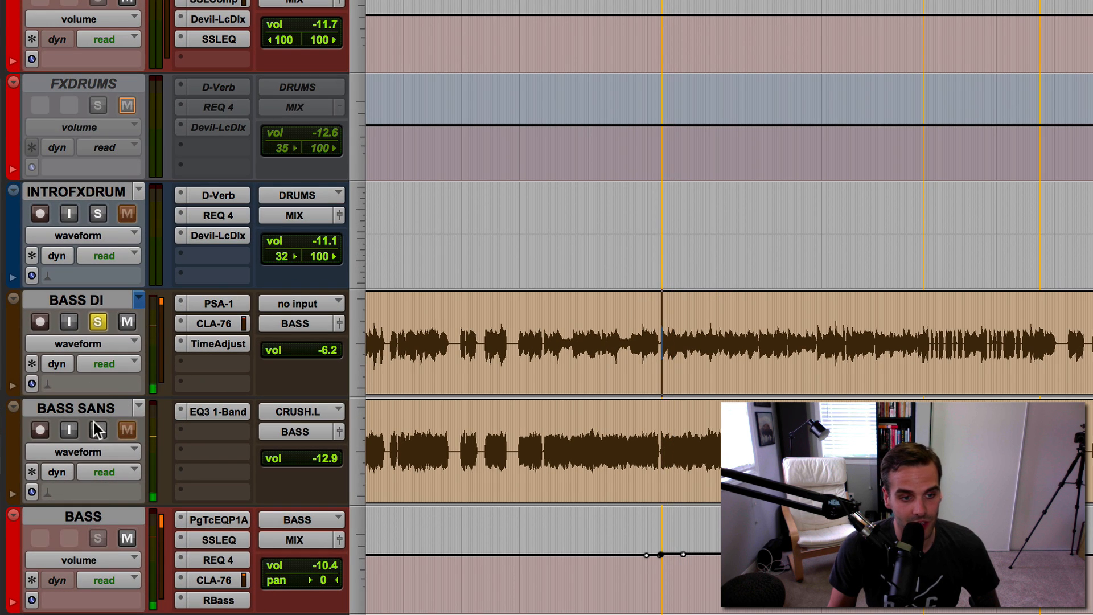
{"action": "left_click", "coordinate": [98, 430]}
{"action": "left_click", "coordinate": [127, 430]}
{"action": "left_click", "coordinate": [127, 322]}
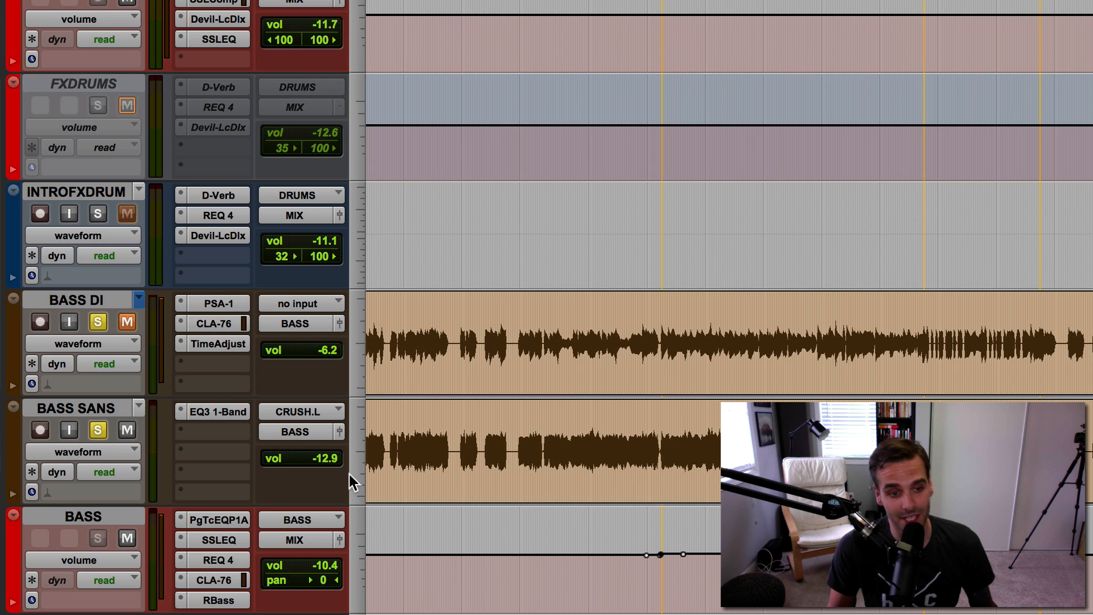
- Play from chorus 1 while comparing BASS DI and BASS SANS with their mutes, ending with BASS DI unmuted and BASS SANS muted
{"action": "key", "text": "space"}
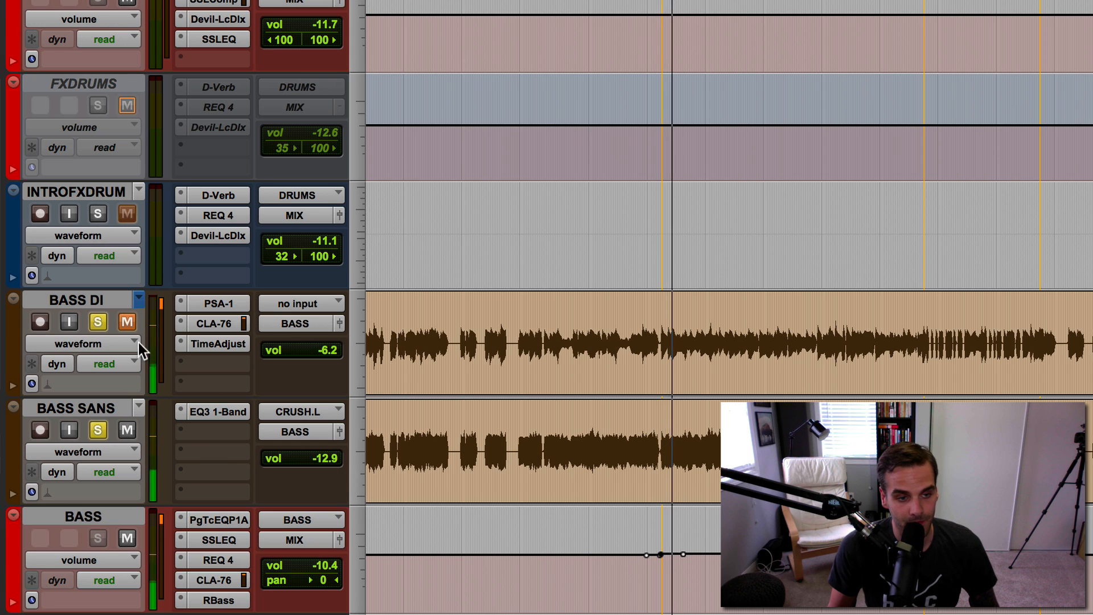
{"action": "left_click", "coordinate": [128, 322]}
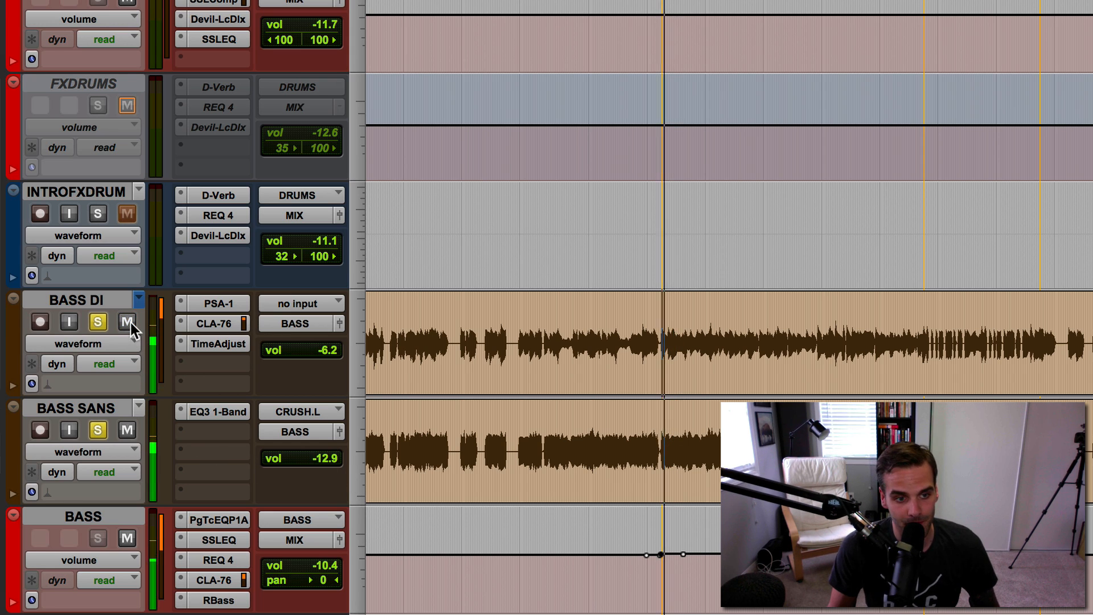
{"action": "left_click", "coordinate": [127, 430]}
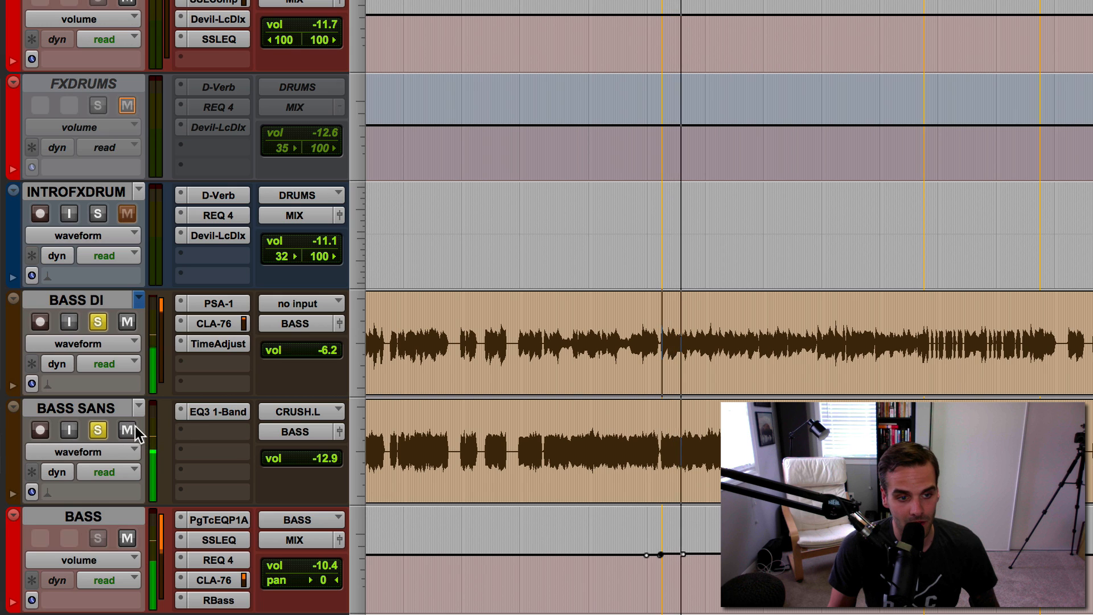
{"action": "left_click", "coordinate": [127, 430]}
{"action": "left_click", "coordinate": [126, 321]}
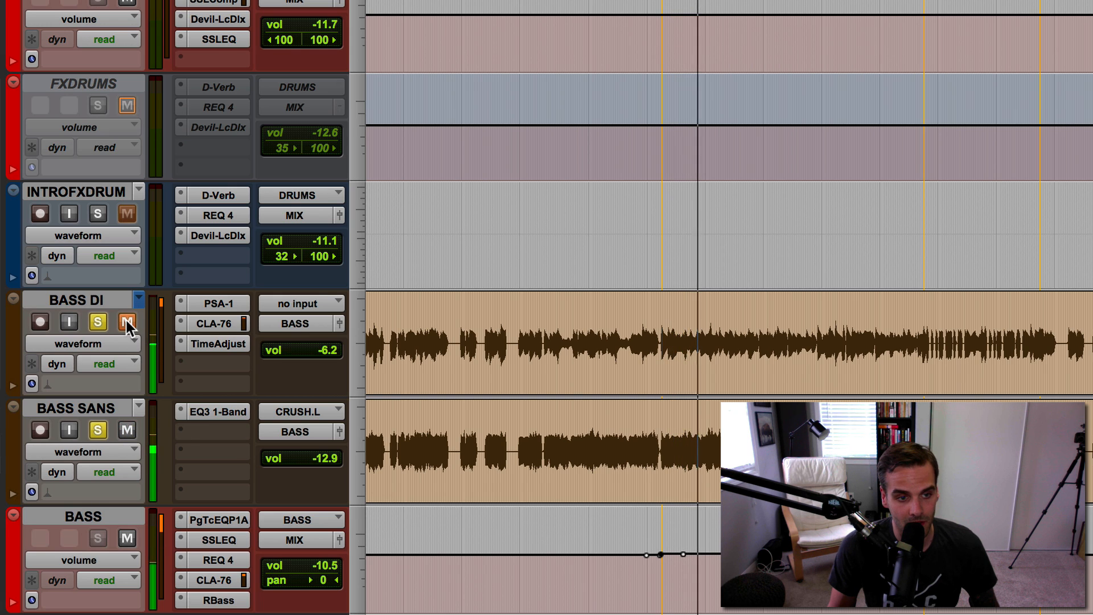
{"action": "left_click", "coordinate": [126, 320]}
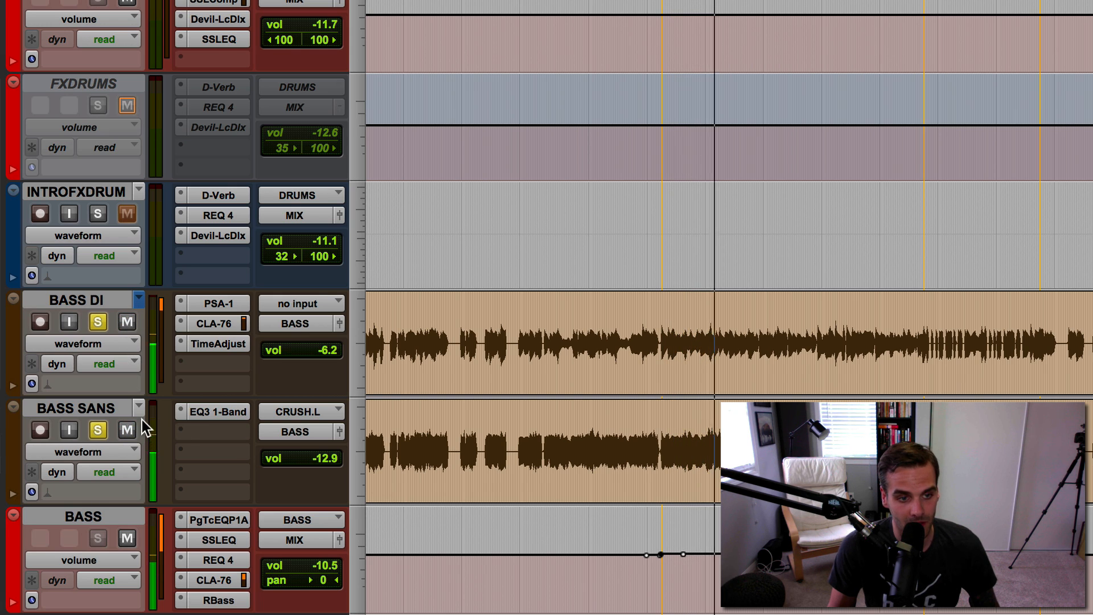
{"action": "left_click", "coordinate": [126, 431]}
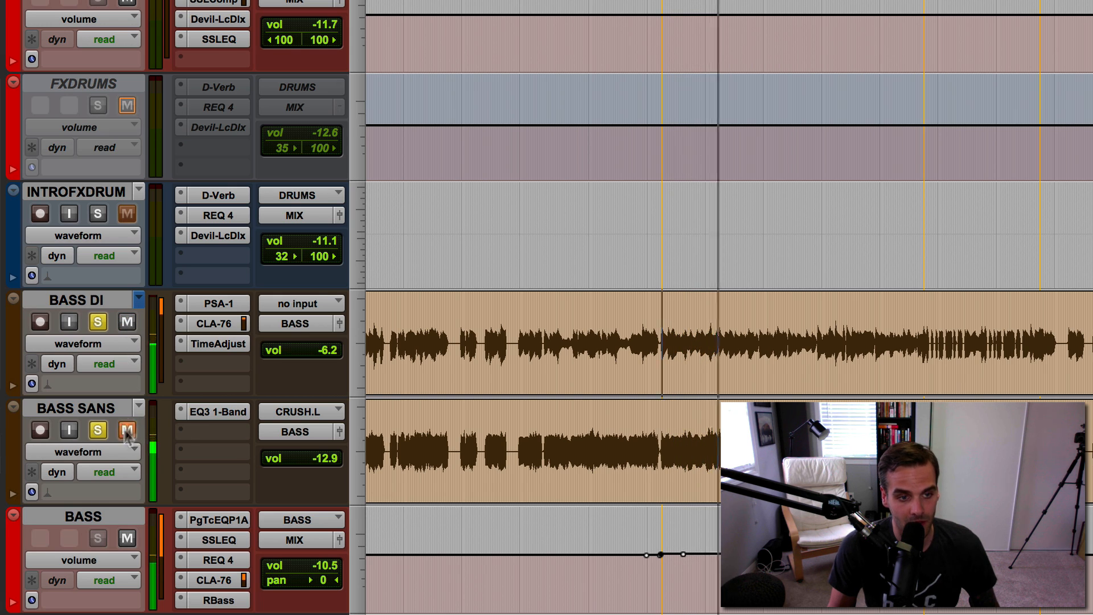
{"action": "left_click", "coordinate": [226, 302]}
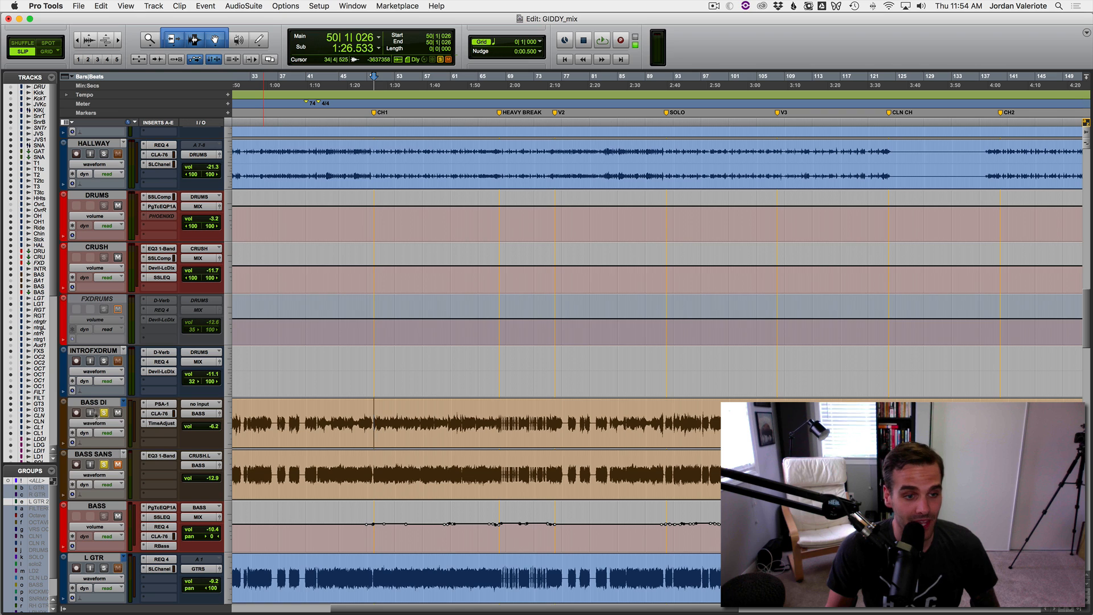
- Select the BASS DI track, open its SansAmp PSA-1, audition chorus 1 twice, and close the plug-in
{"action": "left_click", "coordinate": [104, 413]}
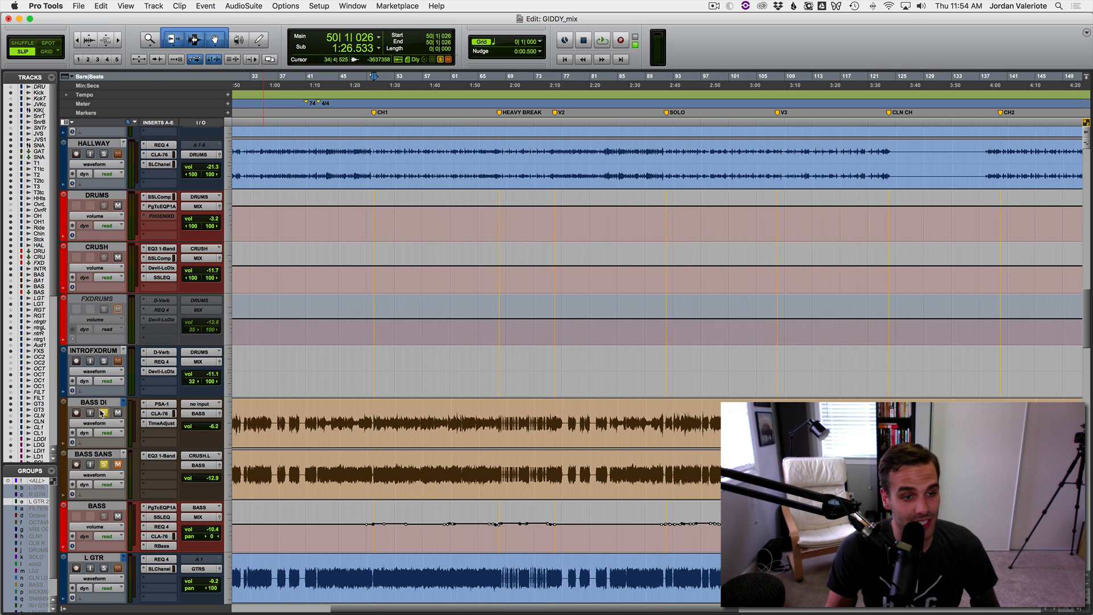
{"action": "left_click", "coordinate": [103, 402]}
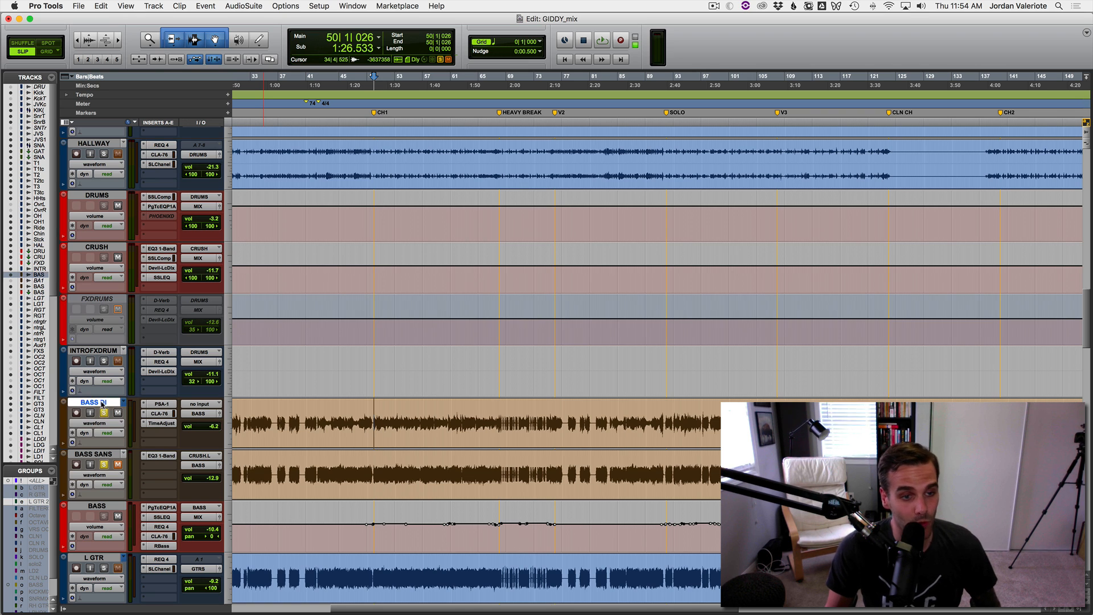
{"action": "left_click", "coordinate": [162, 405]}
{"action": "key", "text": "space"}
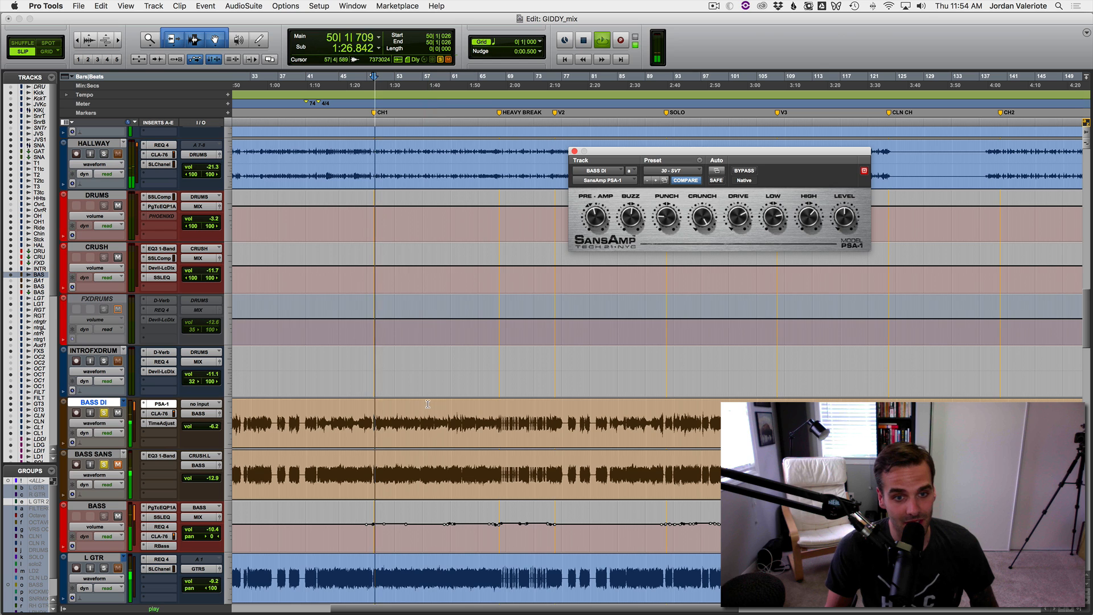
{"action": "key", "text": "space"}
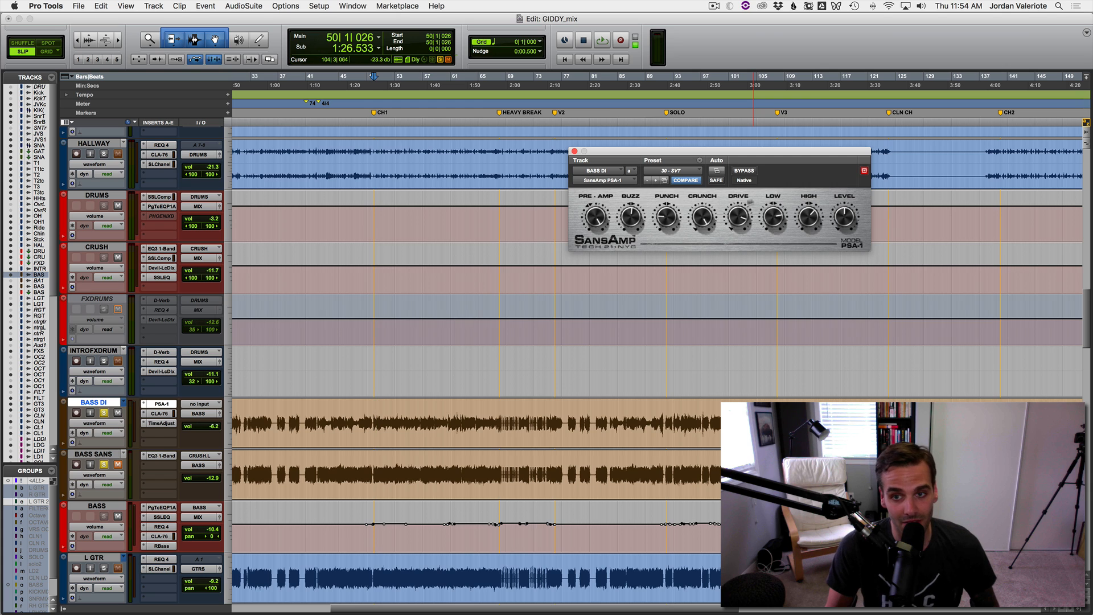
{"action": "key", "text": "space"}
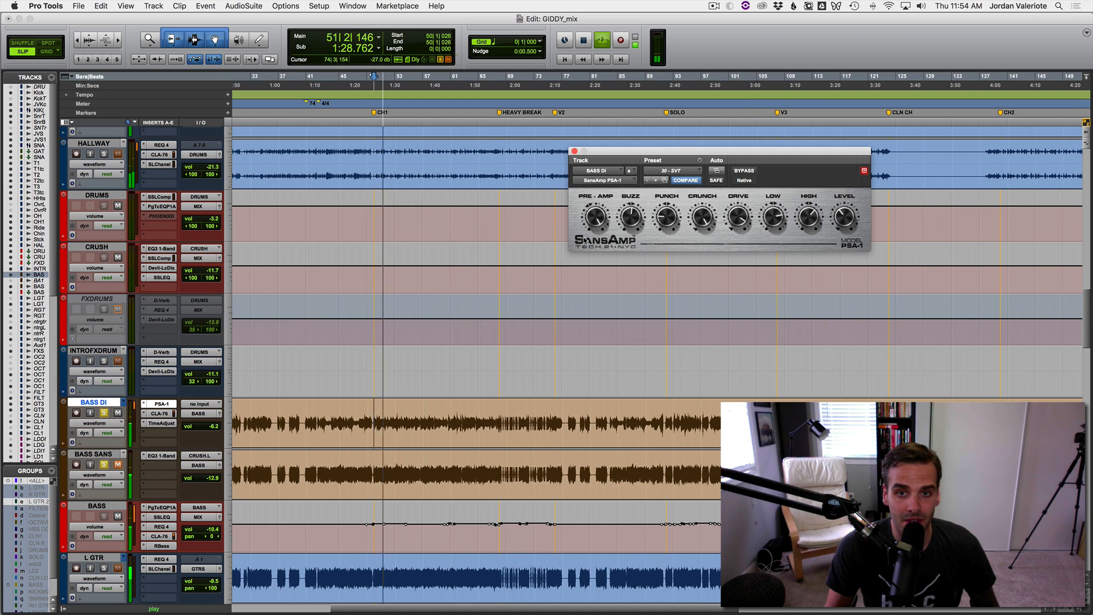
{"action": "key", "text": "space"}
{"action": "left_click", "coordinate": [575, 151]}
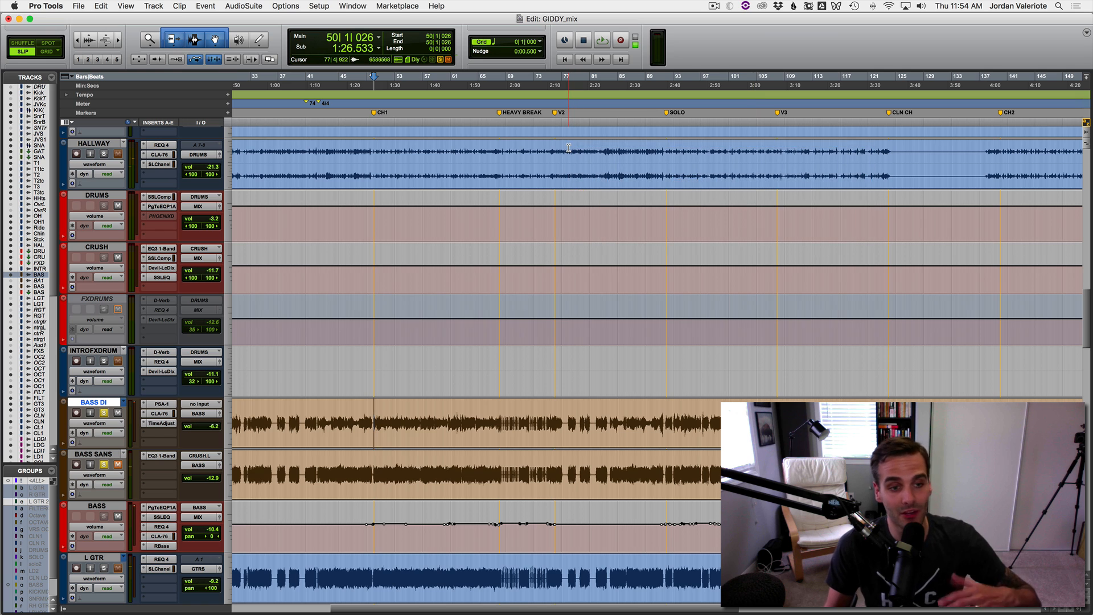